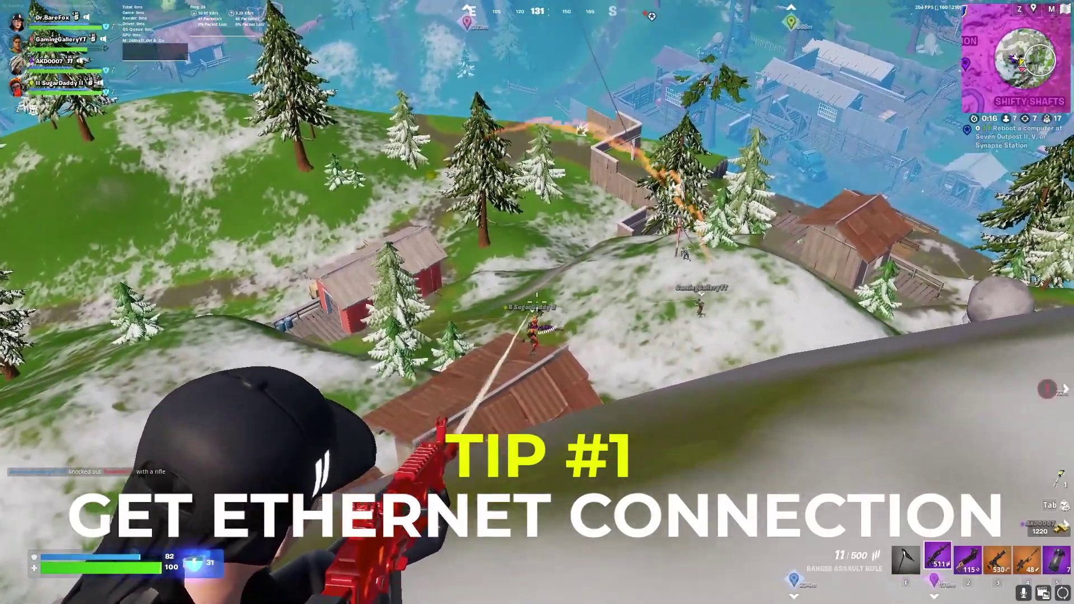
key("space")
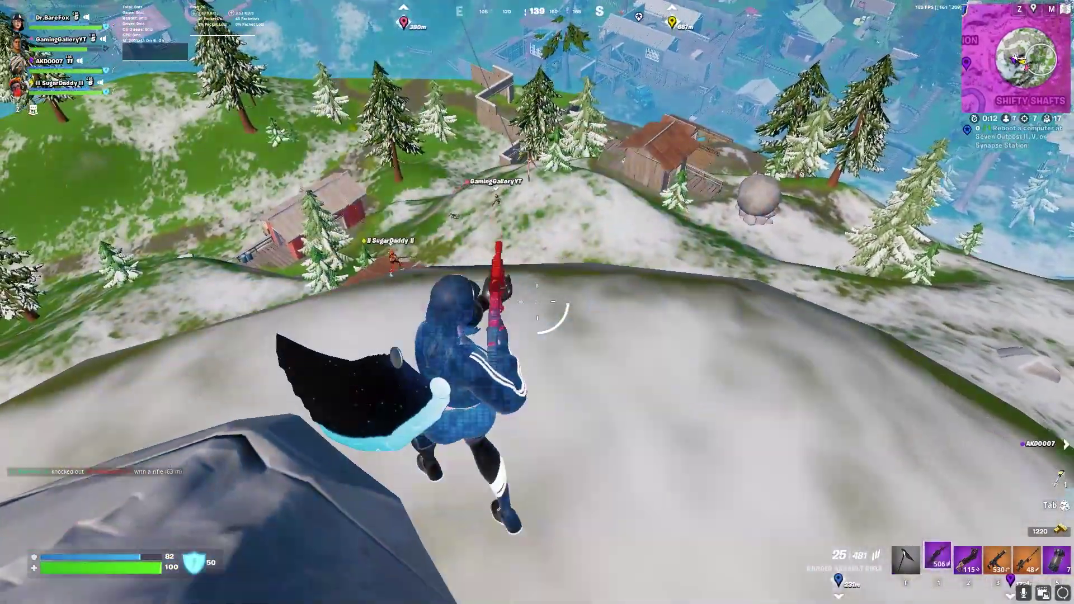
key("3")
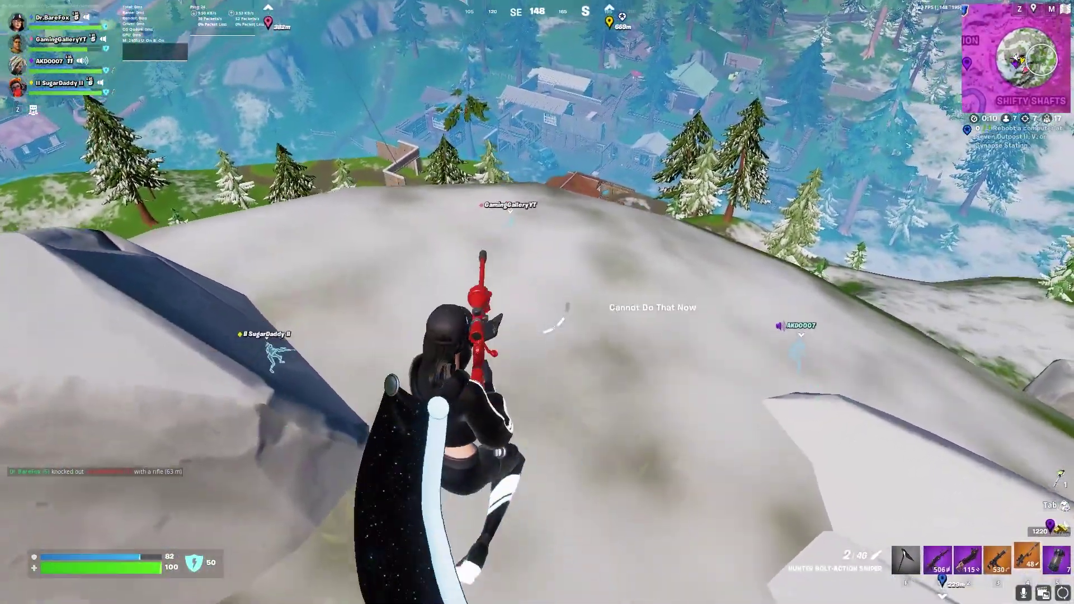
key("space")
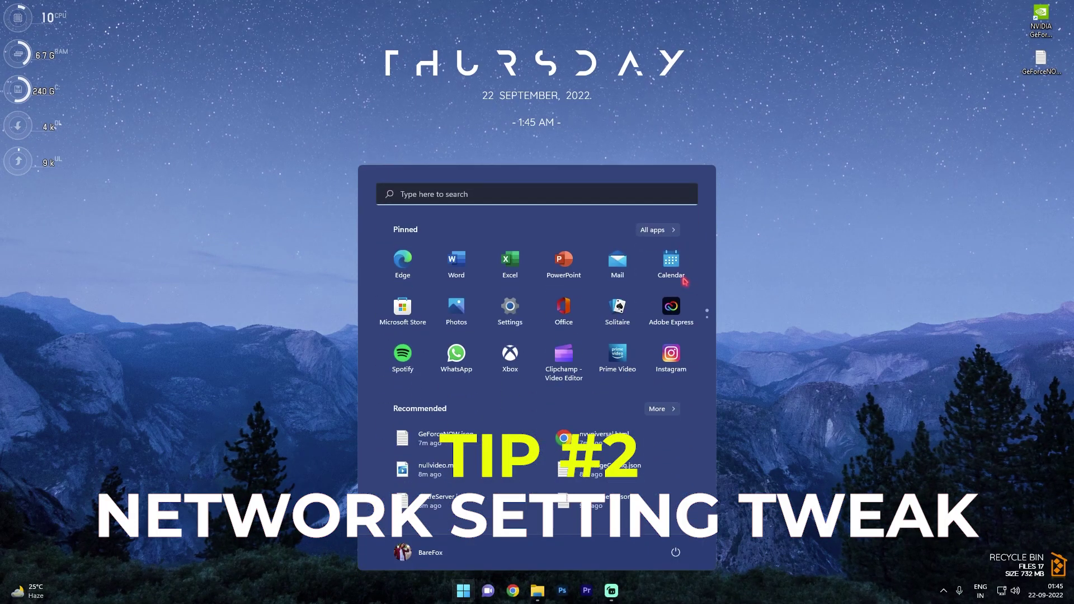
- Find the network connections through Windows search and open the Ethernet adapter's properties
type("network")
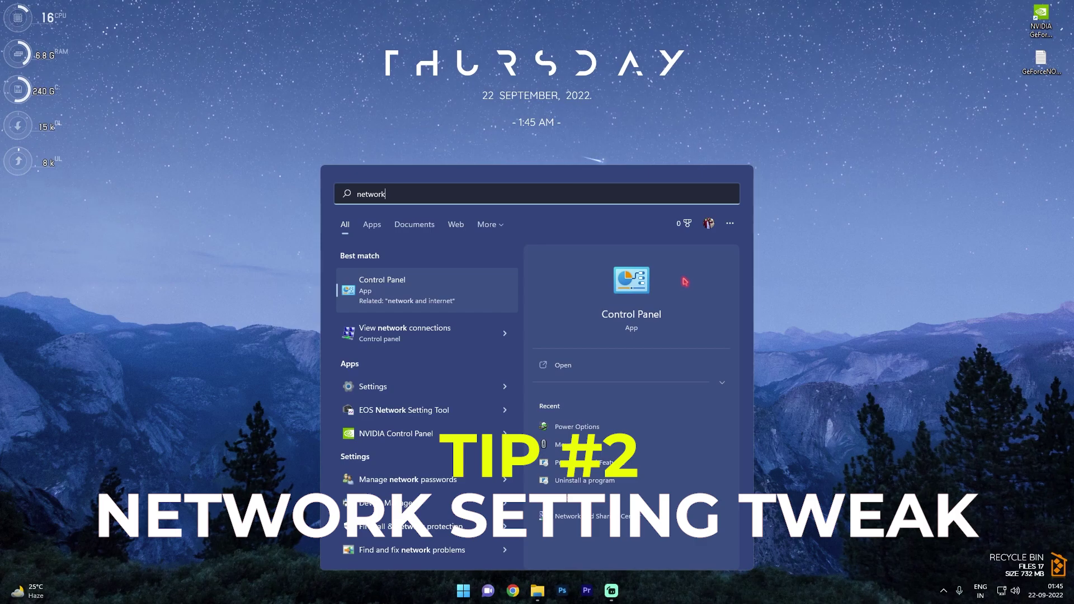
left_click(394, 340)
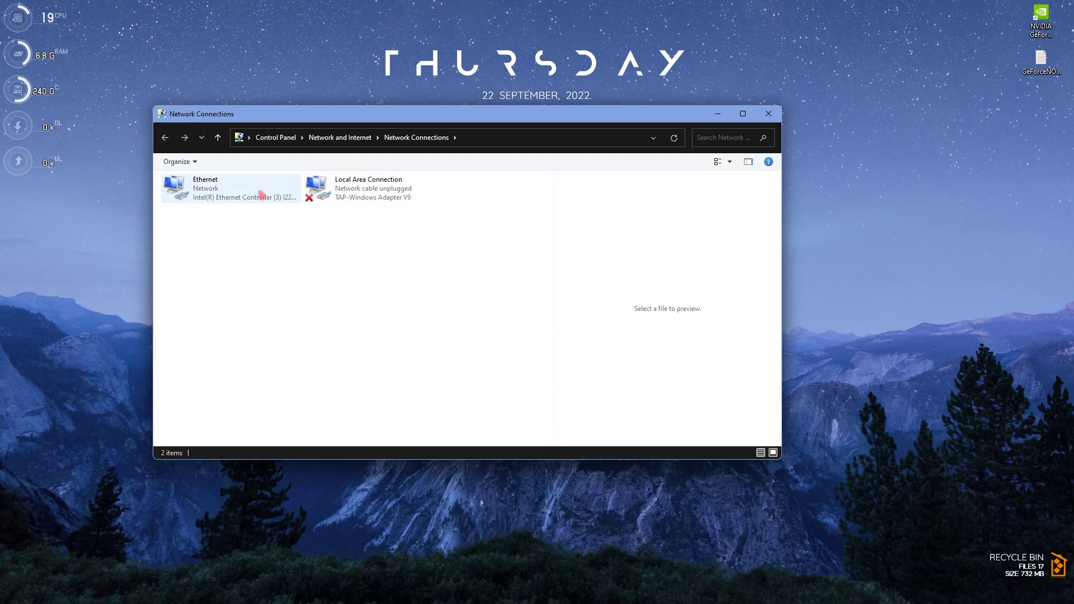
left_click(246, 195)
right_click(278, 194)
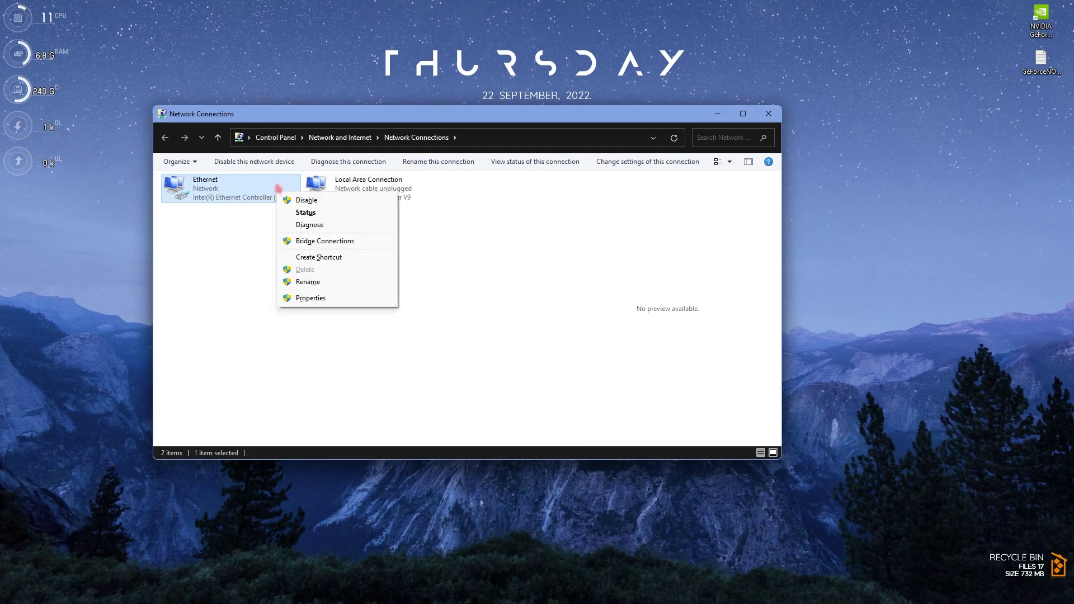
left_click(311, 298)
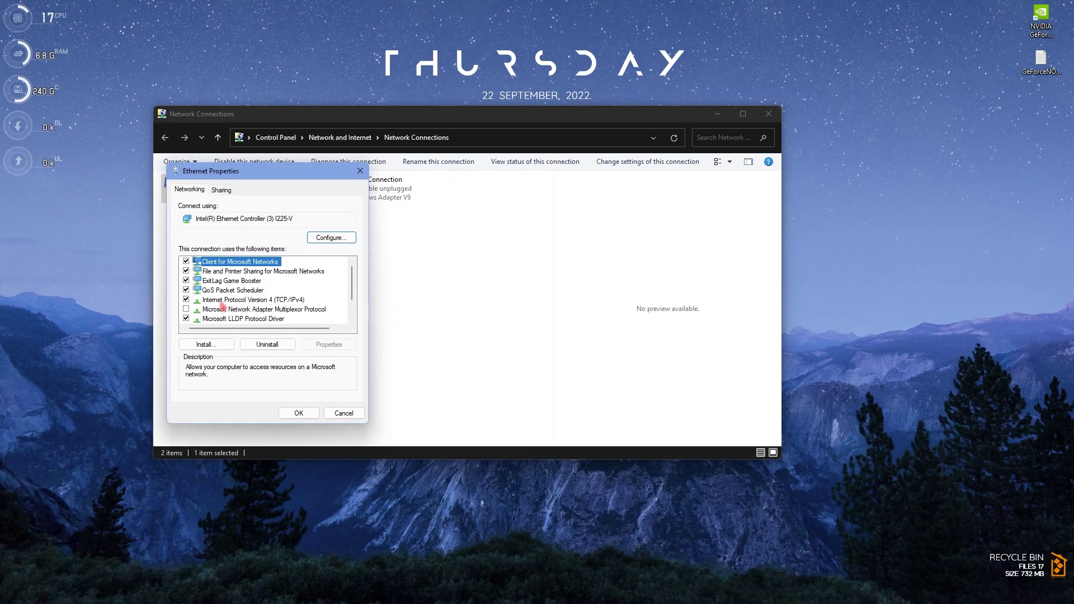
- Configure Internet Protocol Version 4 to use preferred DNS server 8.8.8.8 and alternate DNS server 8.8.4.4
left_click(217, 301)
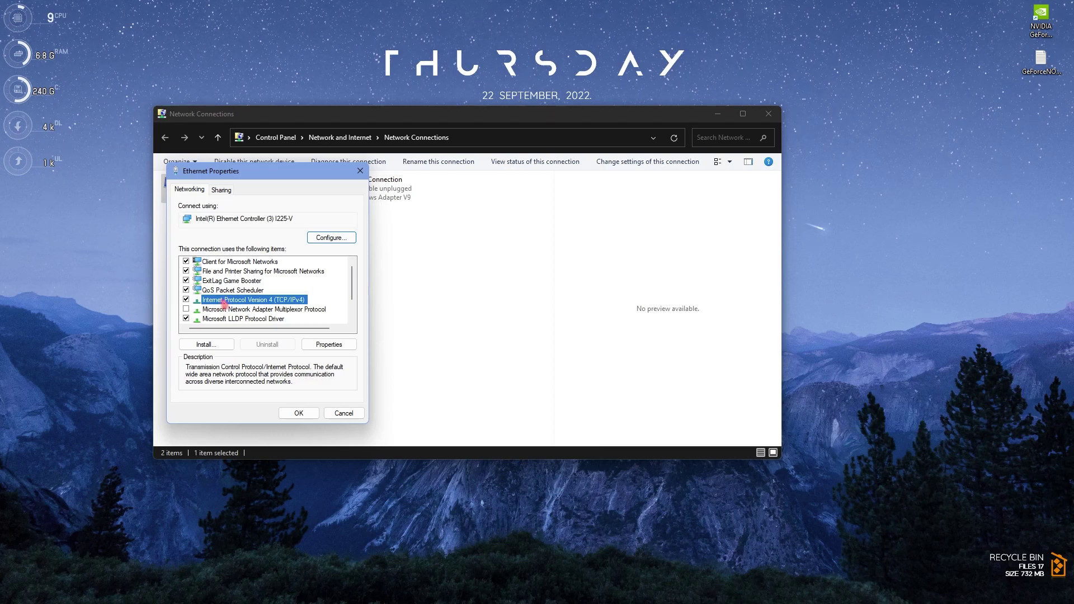
double_click(264, 302)
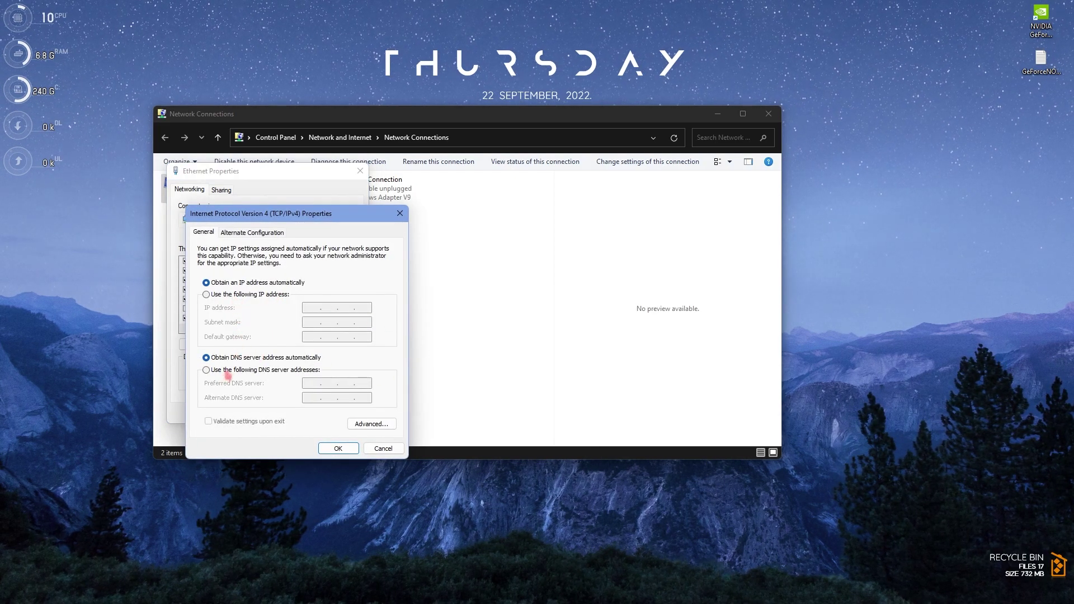
left_click(225, 370)
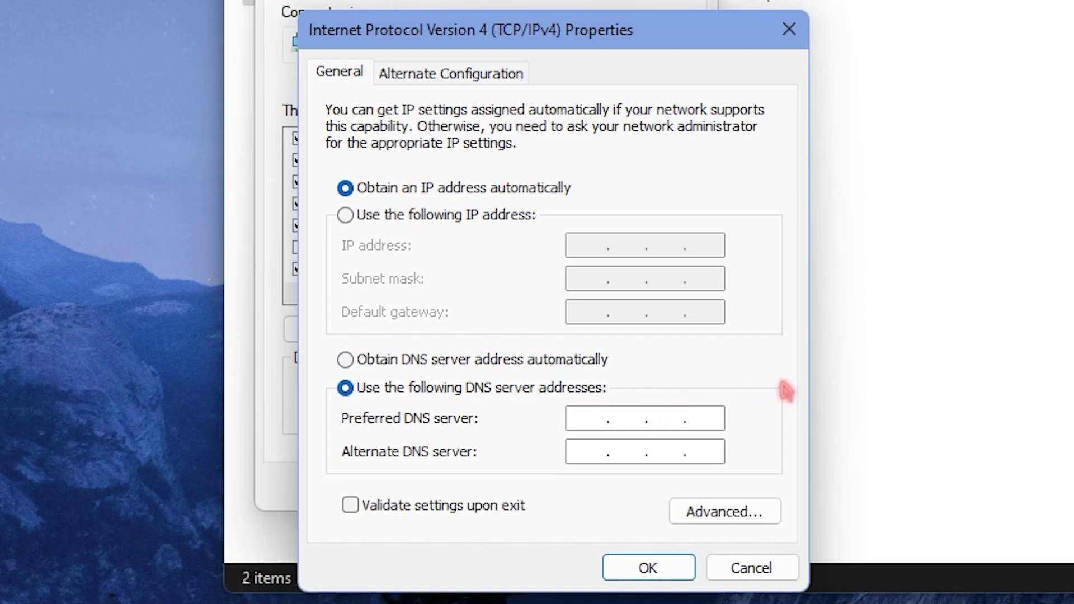
type("8.8.")
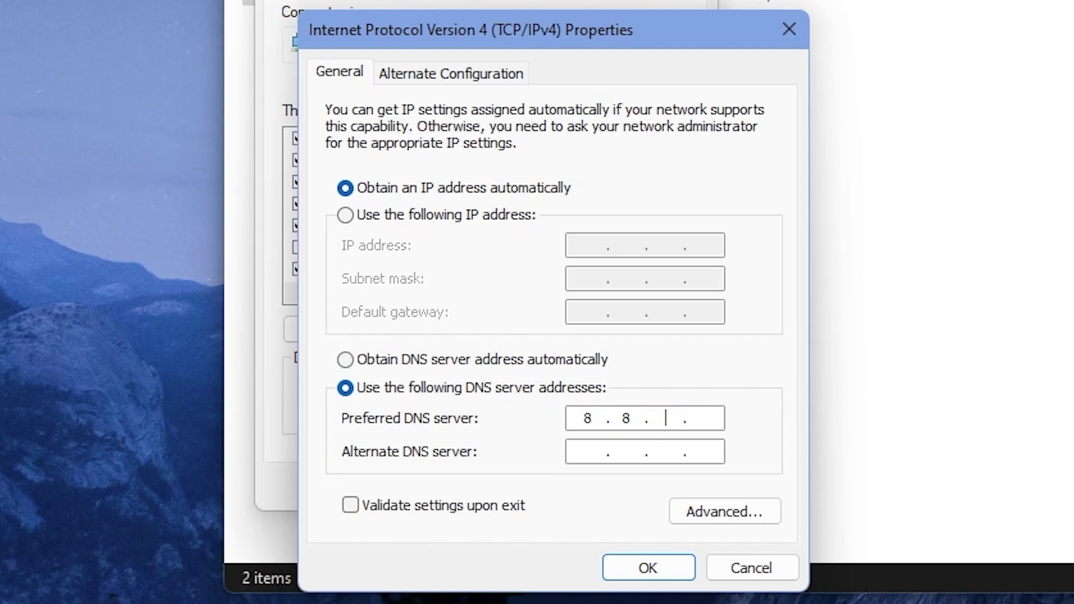
type("8.8")
key("Tab")
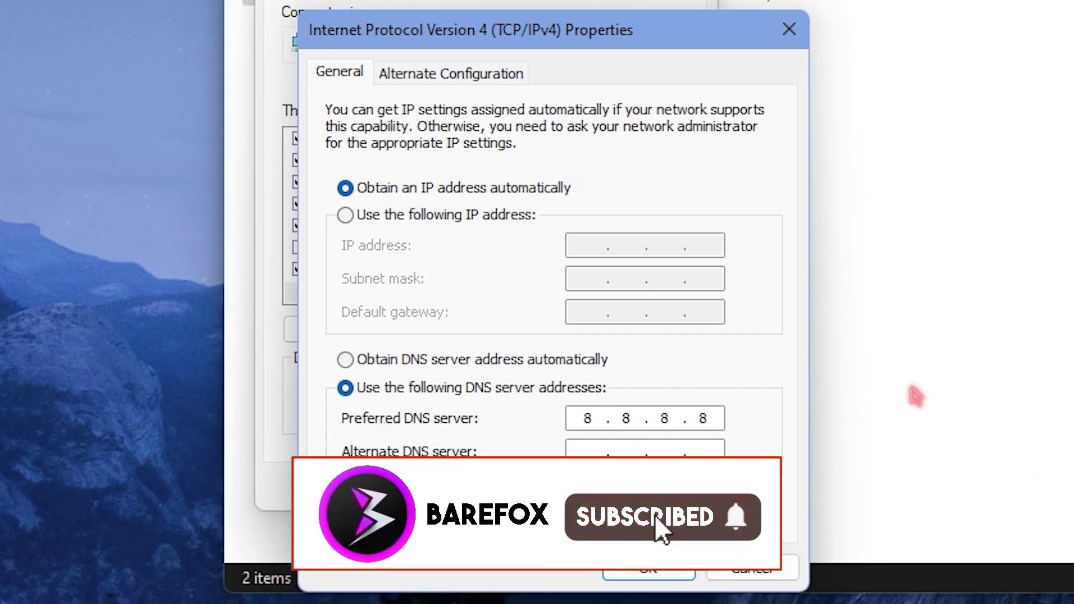
type("8.8.")
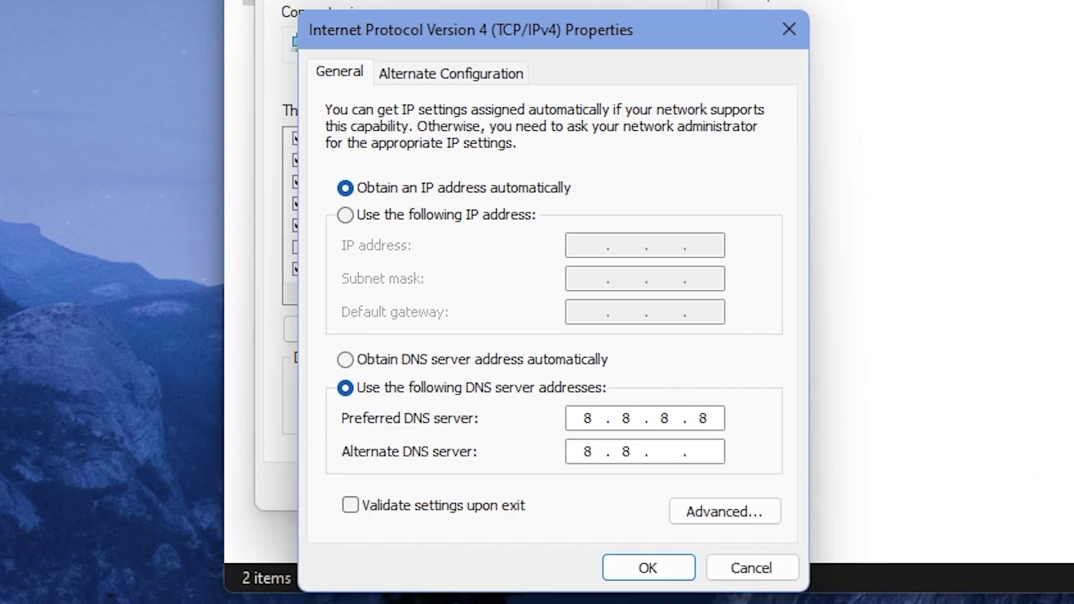
type("4.4")
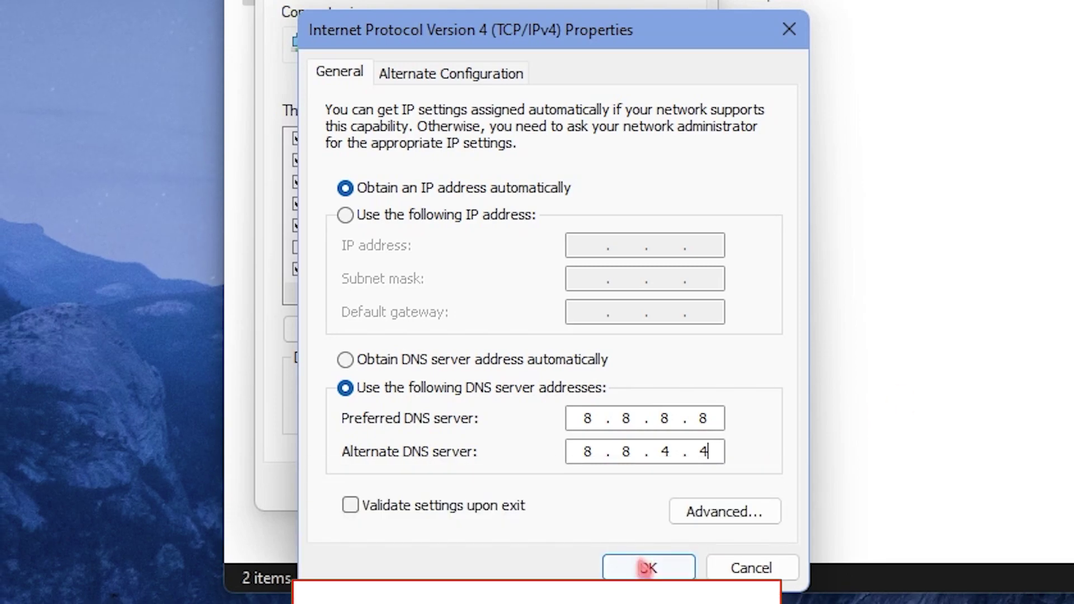
left_click(648, 568)
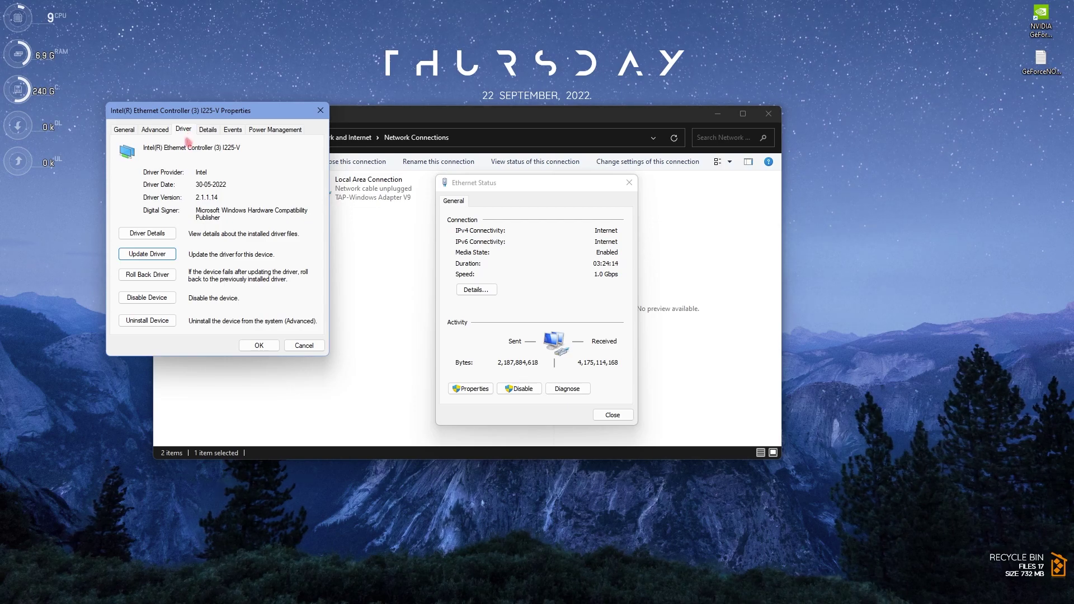
- Search automatically for an updated driver for the Intel Ethernet controller, and close all the network windows
left_click(154, 255)
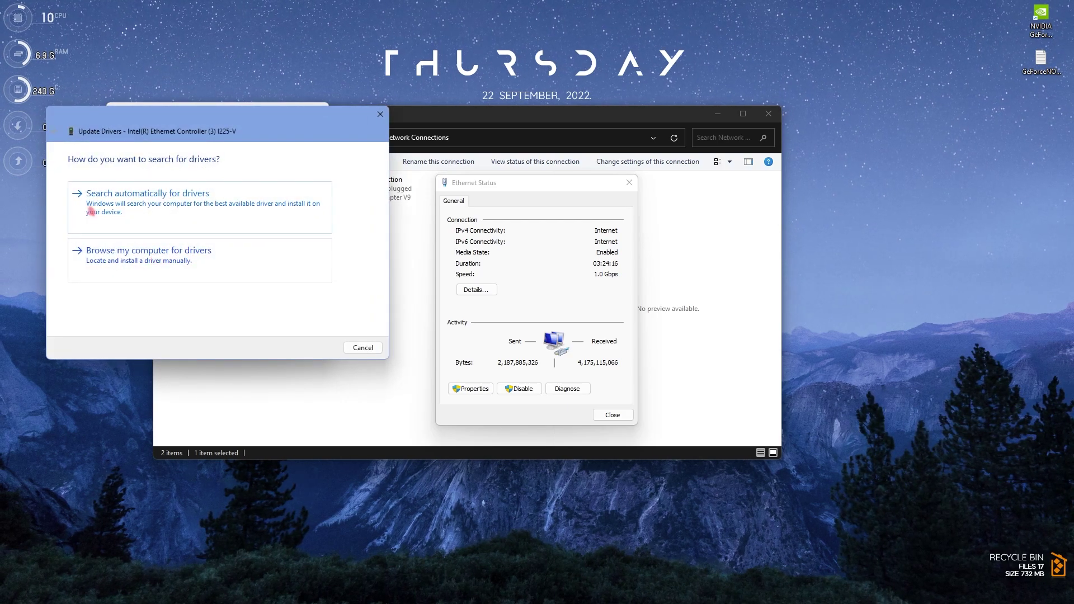
left_click(148, 207)
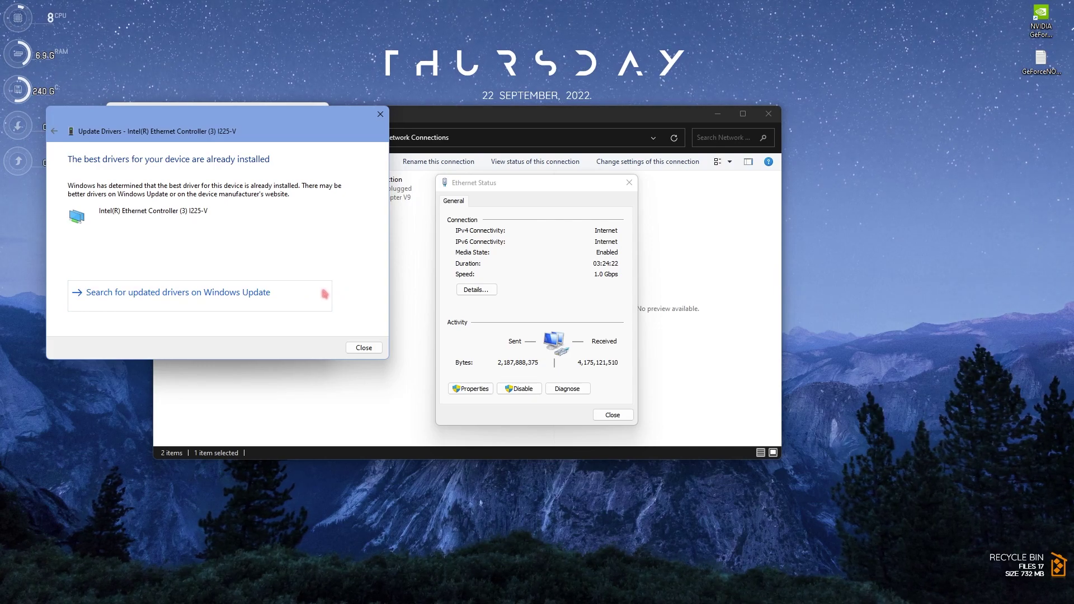
left_click(364, 347)
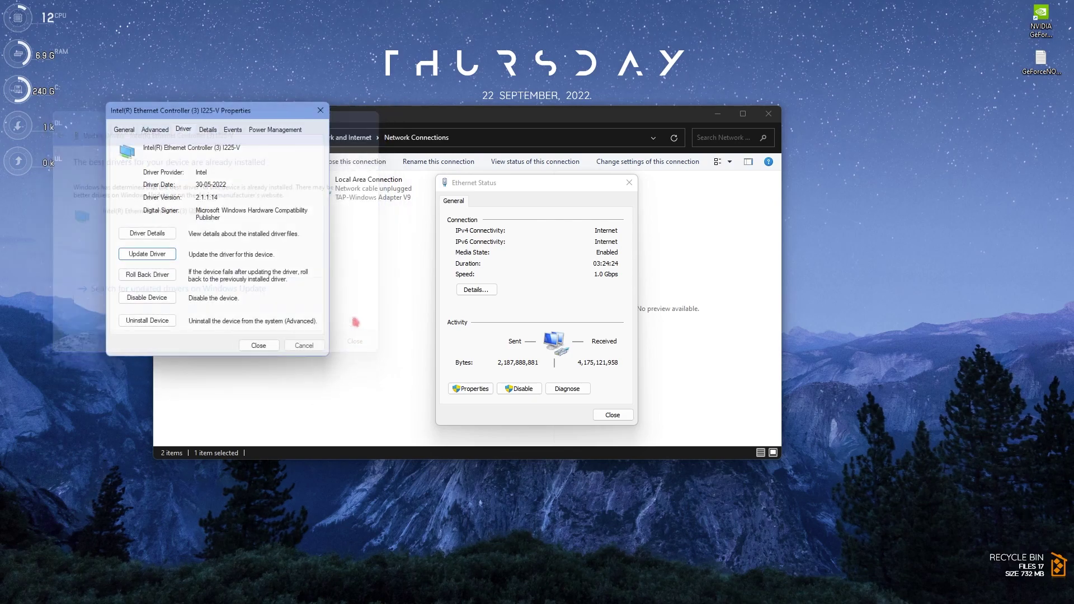
left_click(323, 112)
left_click(627, 182)
left_click(769, 114)
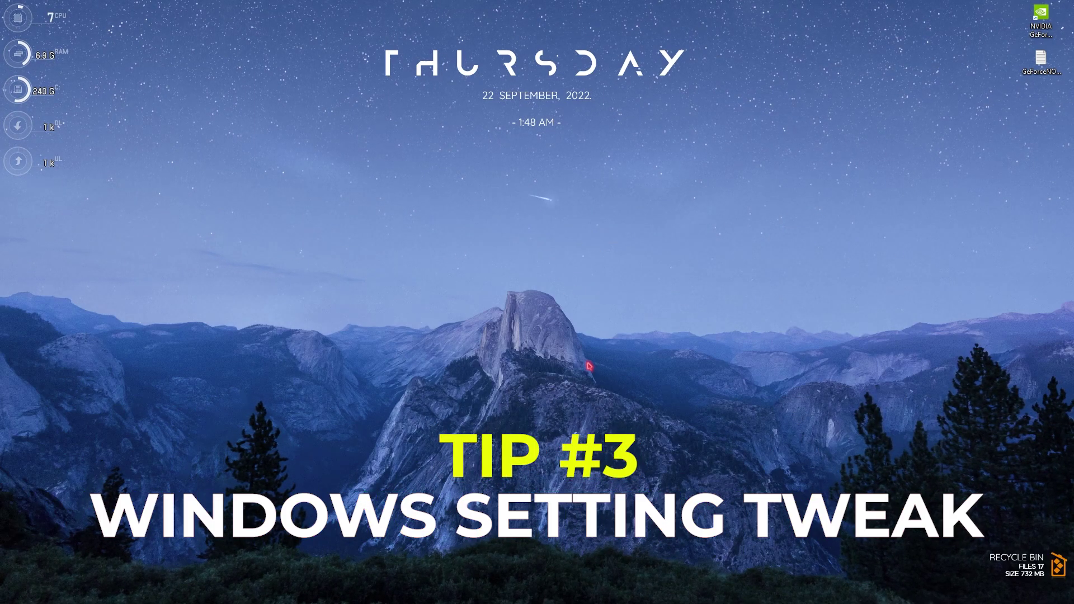
- Open Windows Update in Settings and start downloading the available update
key("super")
type("settings")
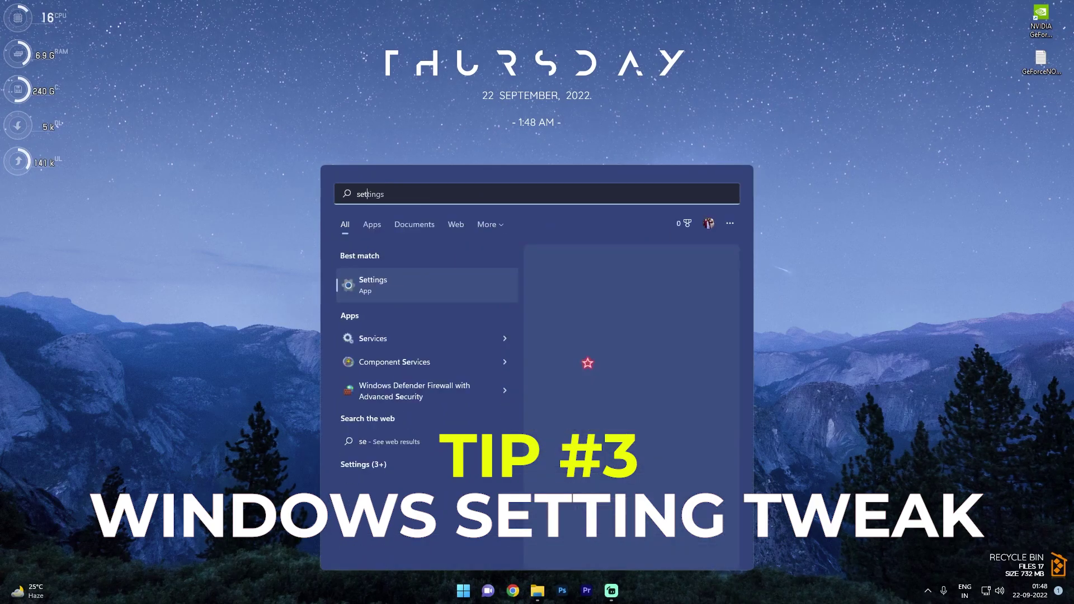
key("Return")
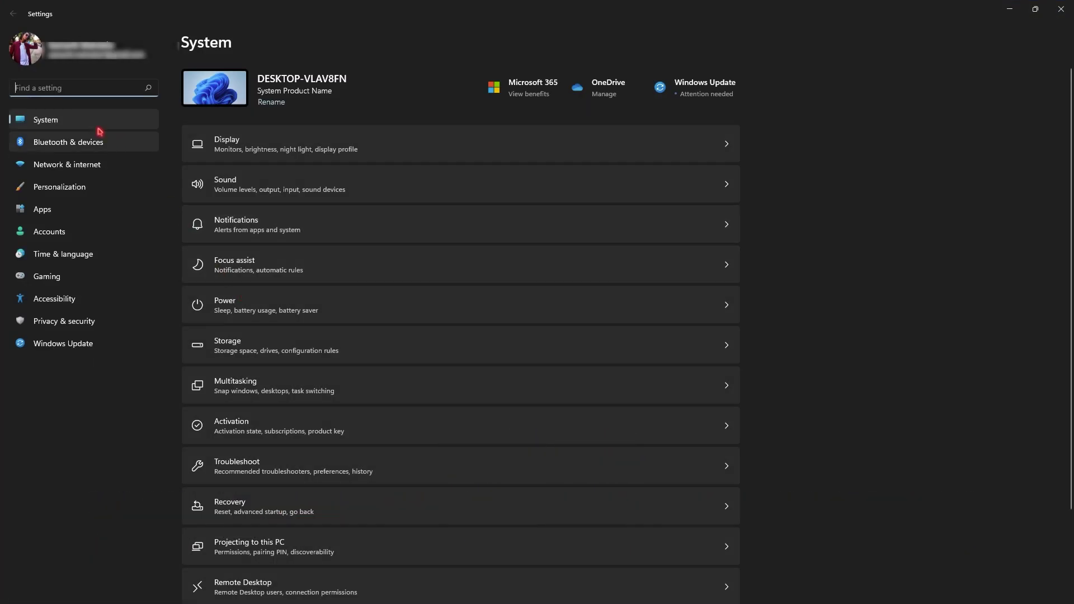
left_click(70, 348)
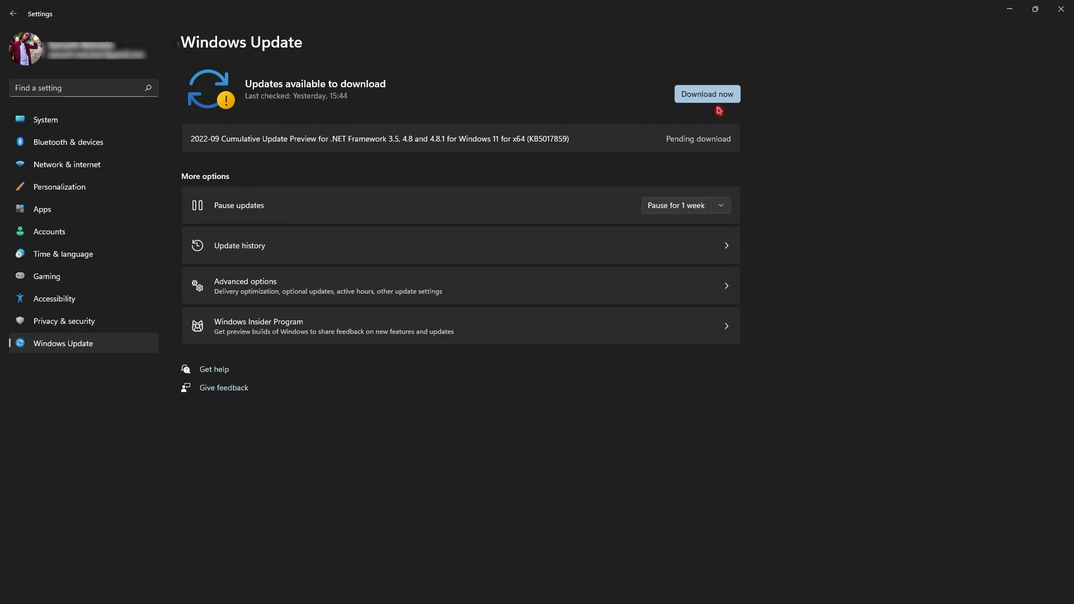
left_click(730, 94)
- Open the Delivery Optimization page in Windows Update's advanced options
left_click(281, 292)
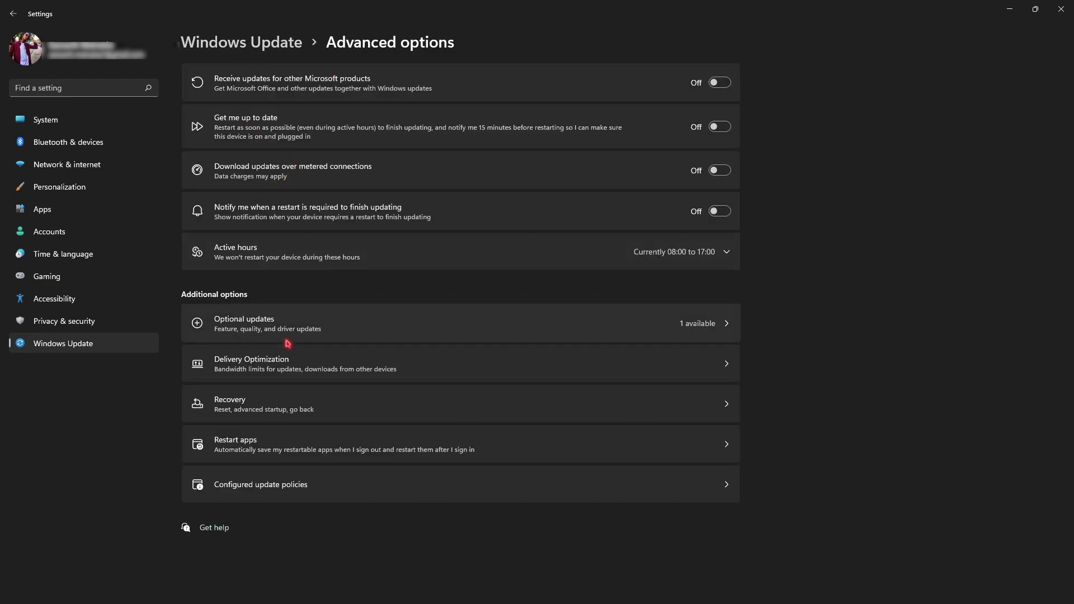
left_click(263, 365)
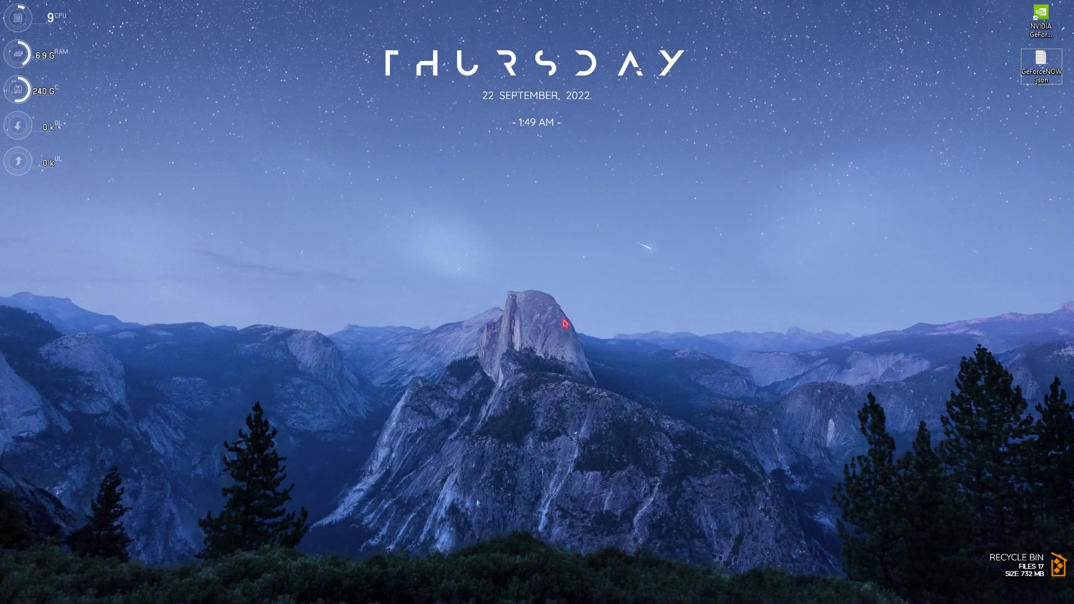
- Open the file location of the NVIDIA GeForce NOW shortcut in a maximized window and select GeForceNOW.json
left_click(1040, 20)
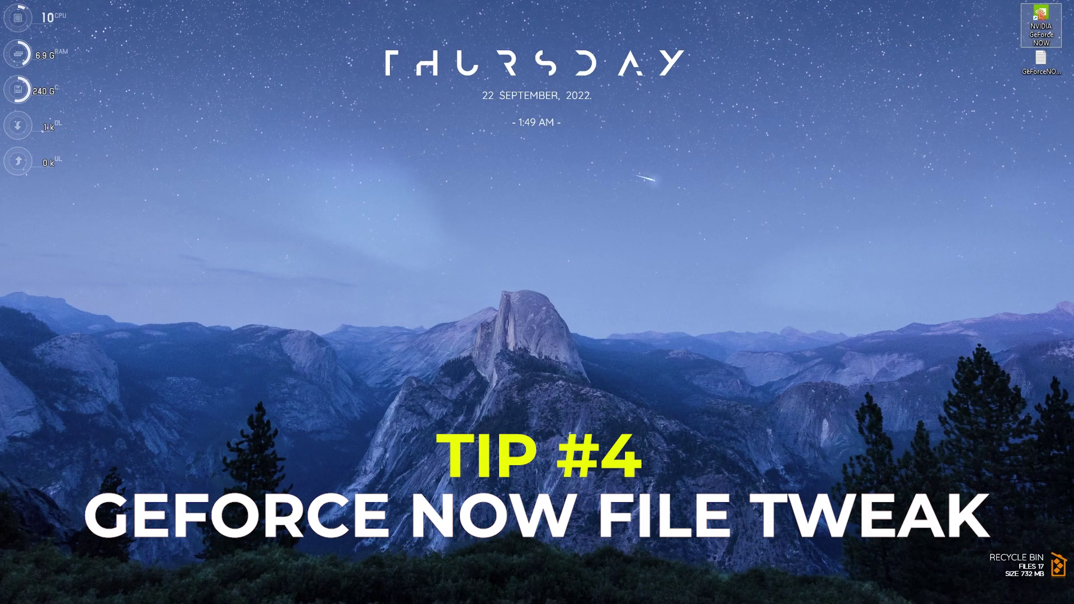
right_click(1038, 16)
left_click(951, 85)
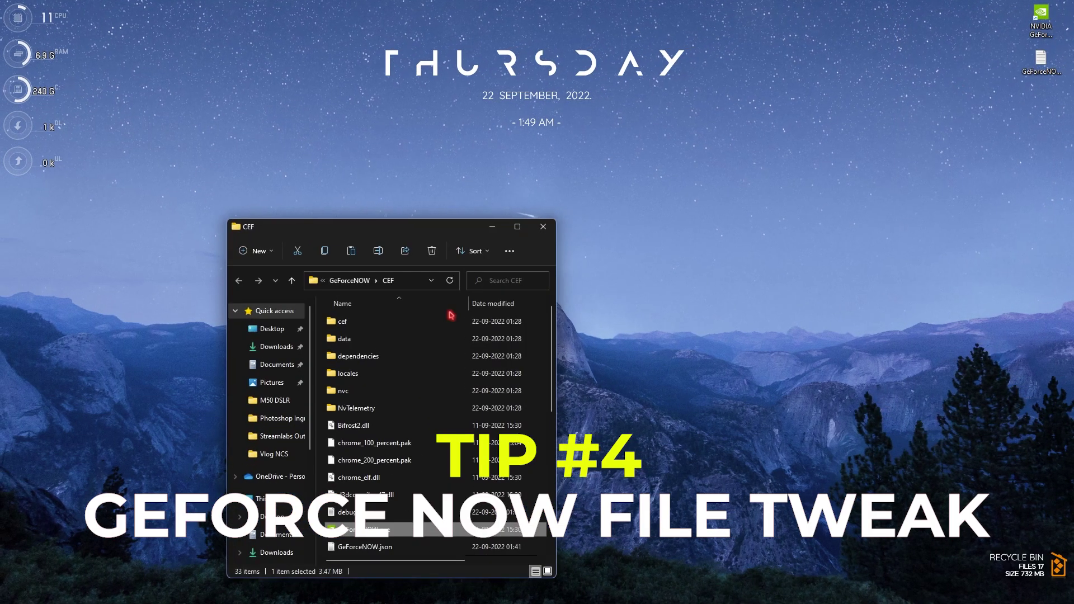
left_click(514, 225)
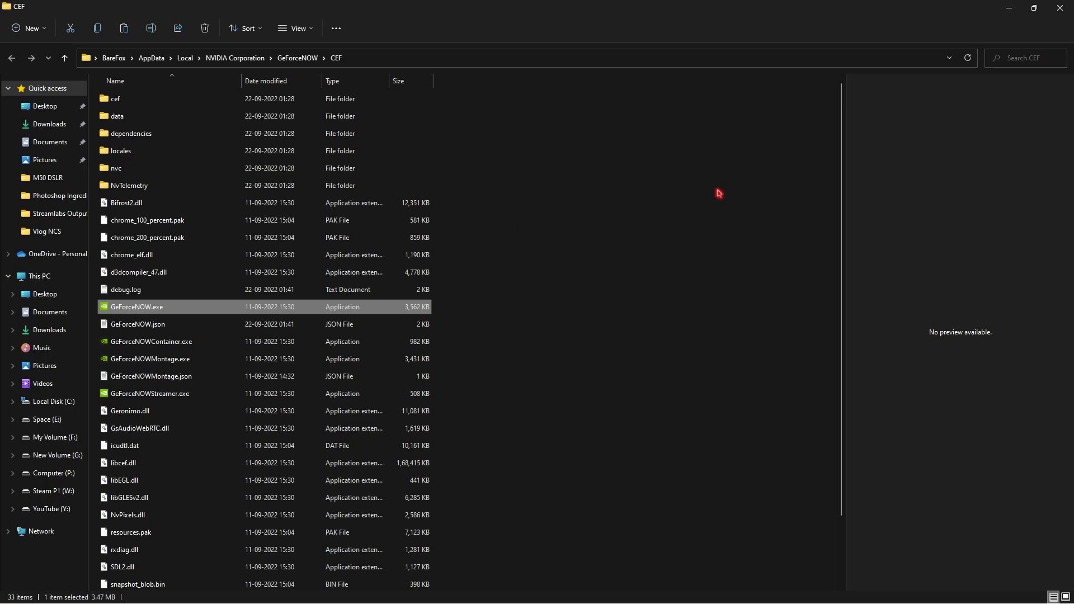
left_click(146, 328)
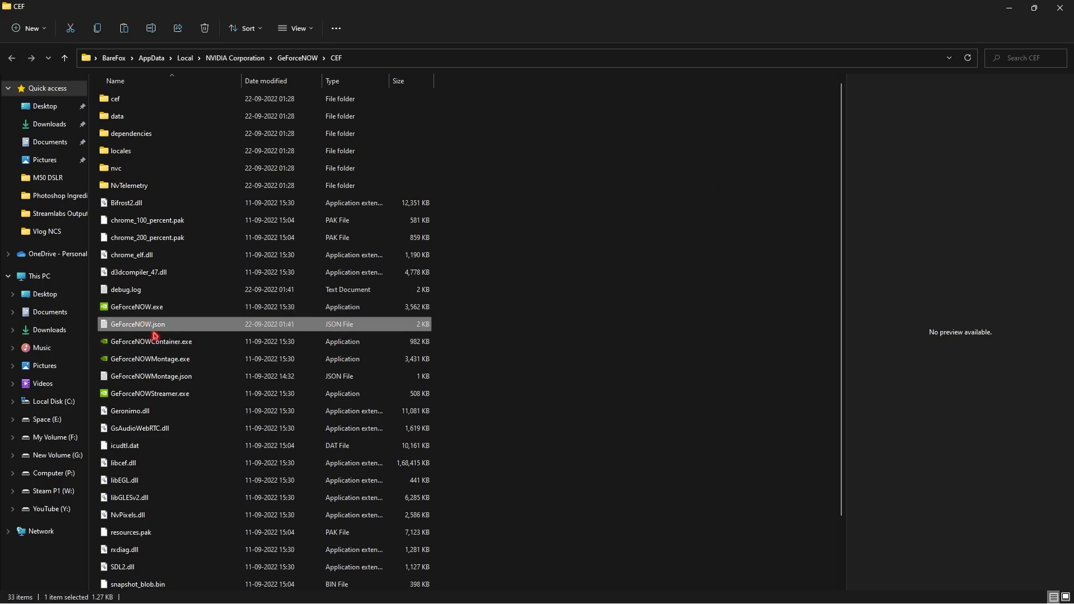
- Move GeForceNOW.json from the desktop into the CEF folder, replacing the existing file
left_click(1010, 8)
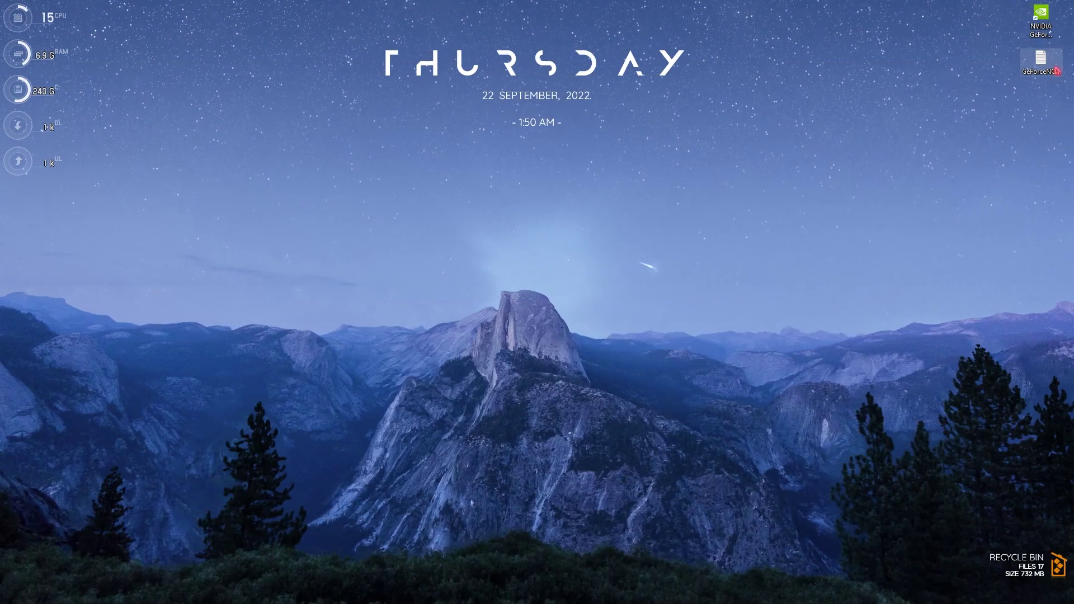
left_click(1054, 62)
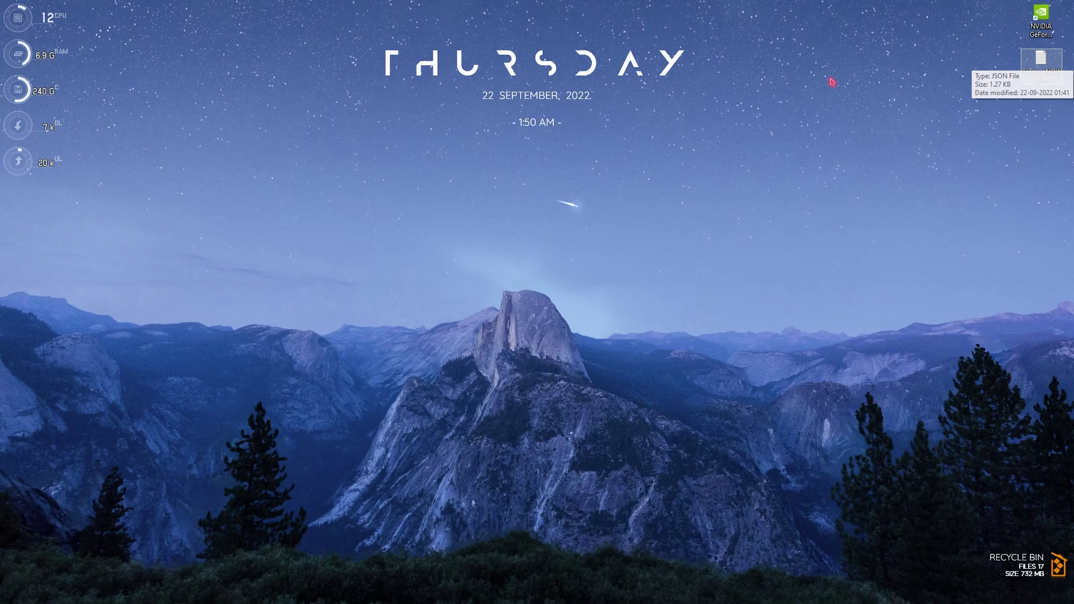
left_click_drag(1042, 61, 562, 316)
key("alt+Tab")
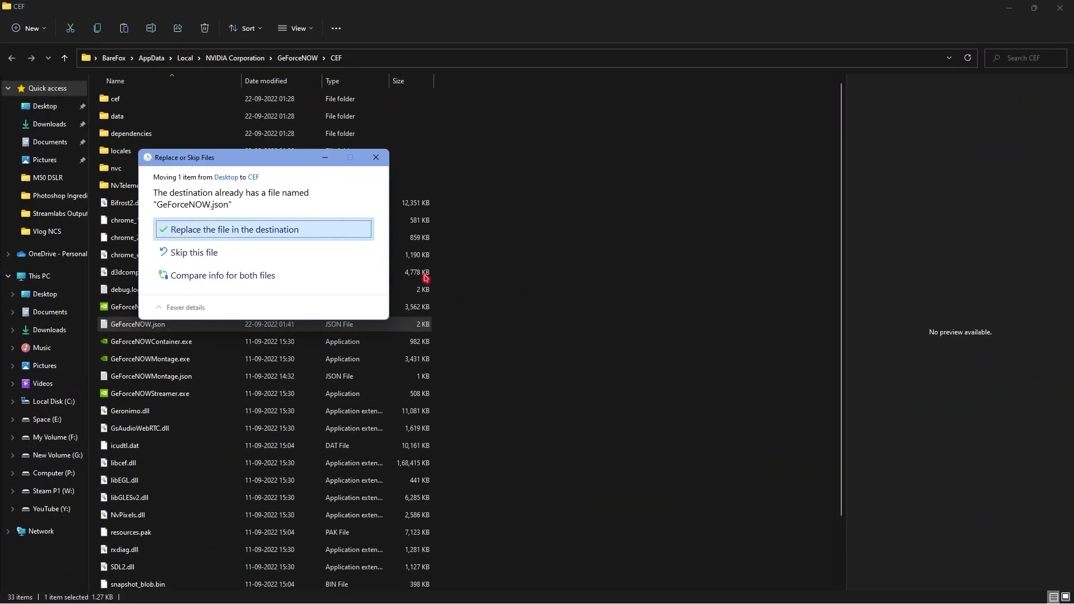
left_click(244, 231)
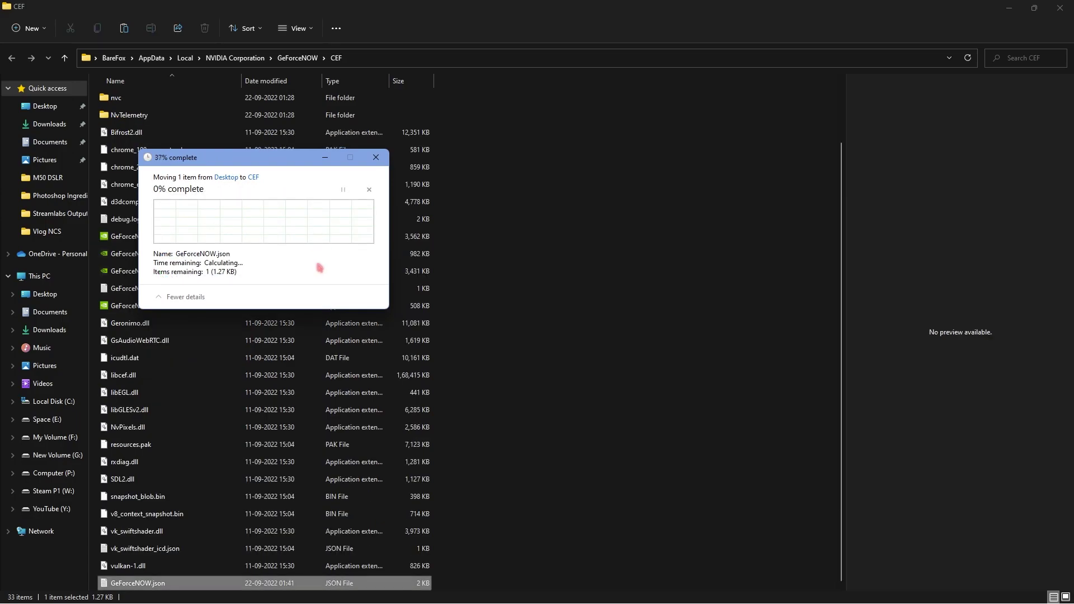
- Examine the switches in GeForceNOW.json in Notepad, then close the file and minimize the CEF folder
key("Return")
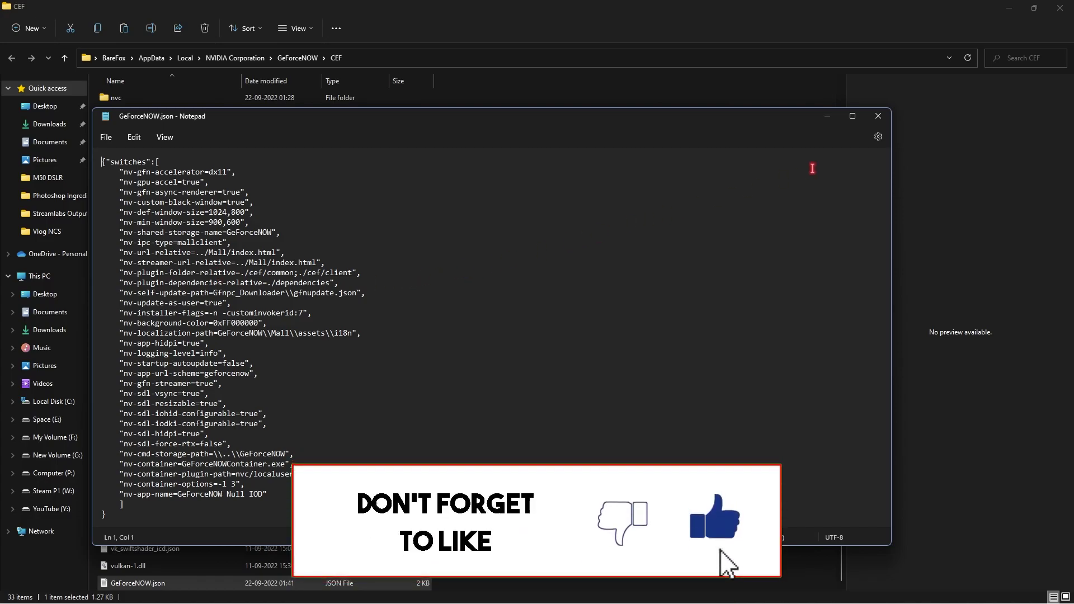
left_click(878, 116)
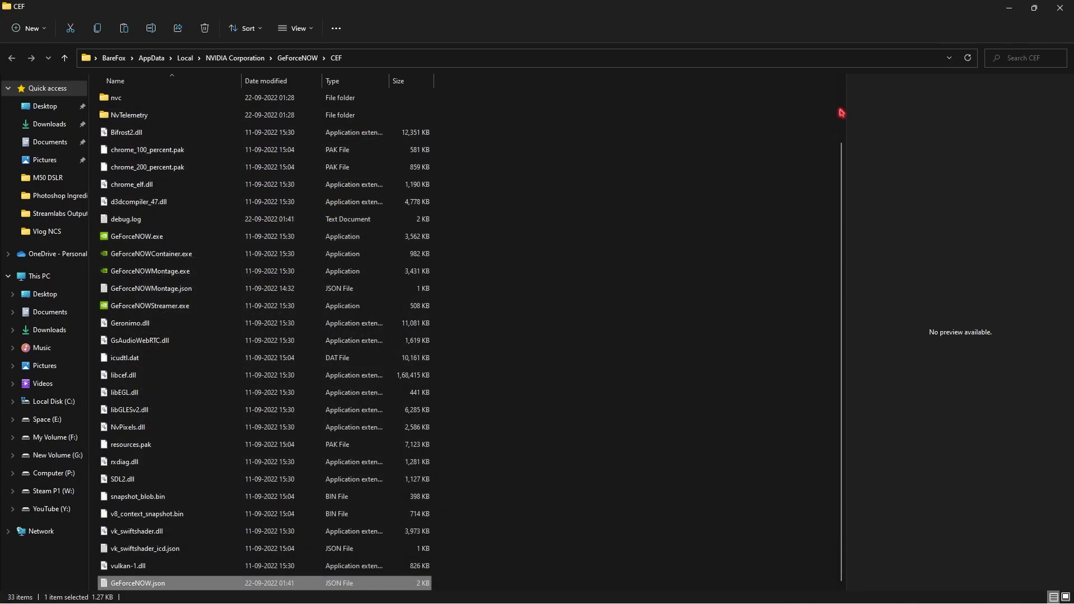
left_click(1009, 7)
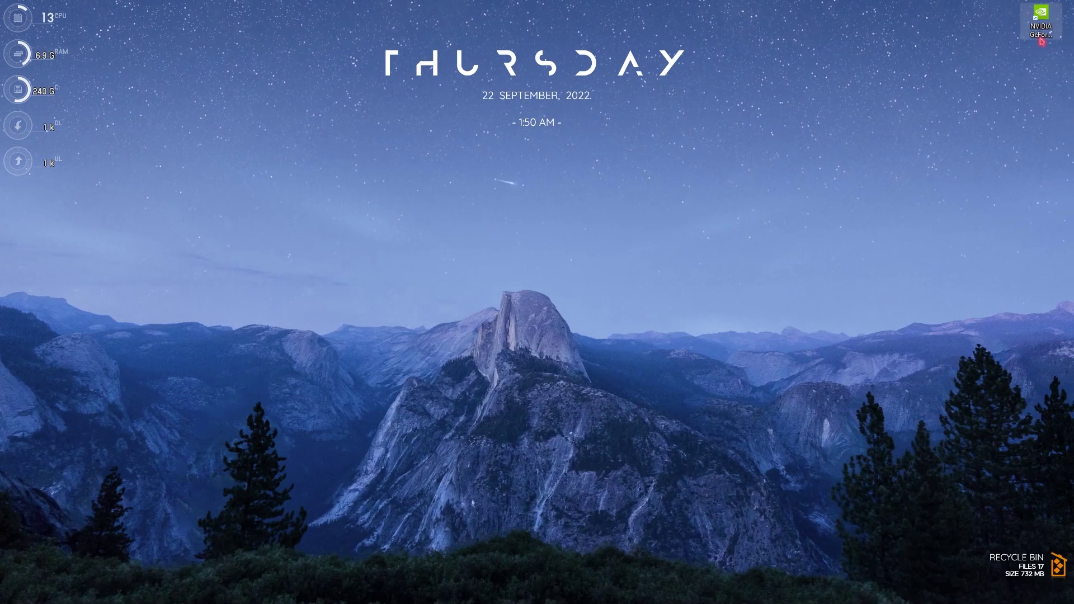
- Launch NVIDIA GeForce NOW from its desktop shortcut and open its settings page
double_click(1040, 19)
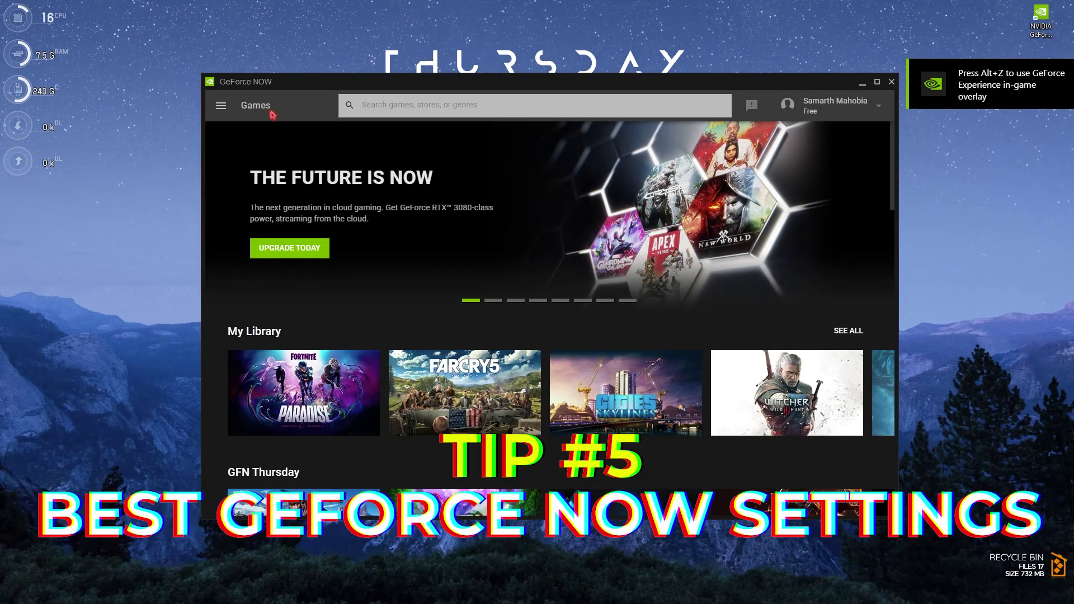
left_click(222, 108)
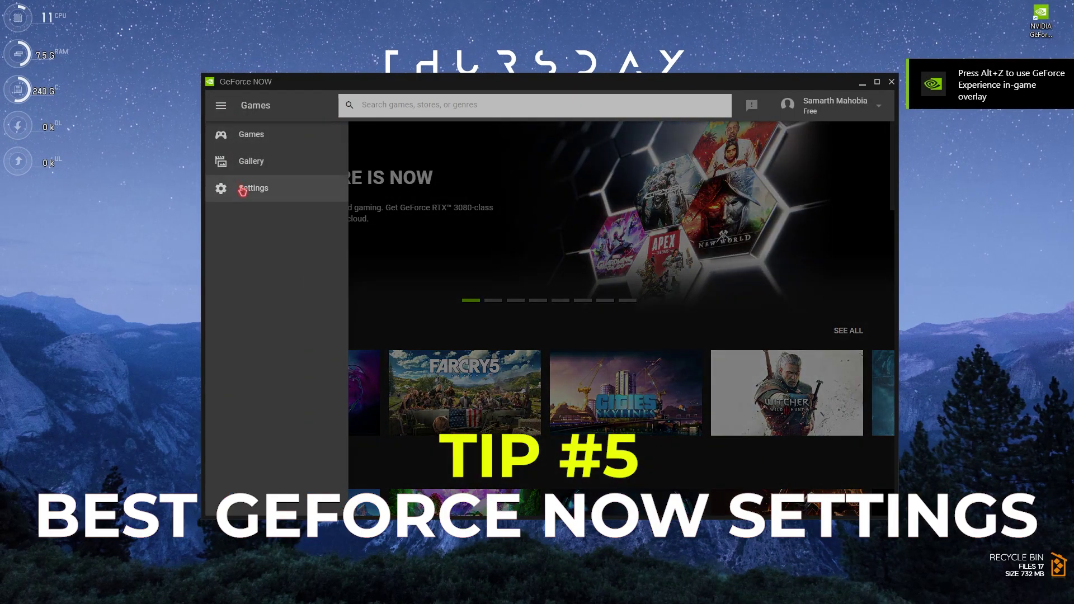
left_click(238, 188)
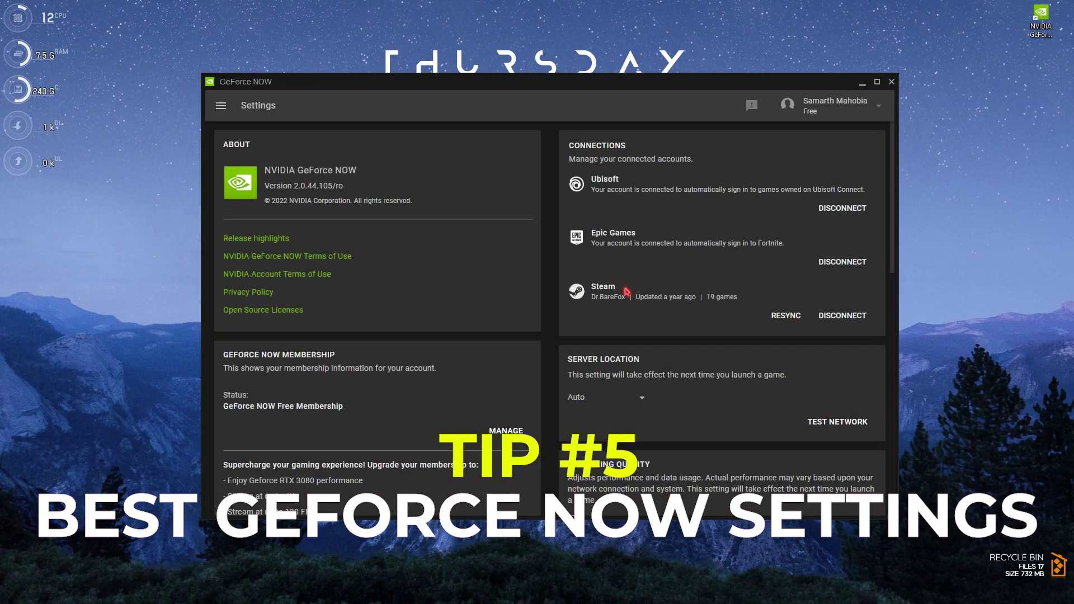
scroll(565, 296, "down", 3)
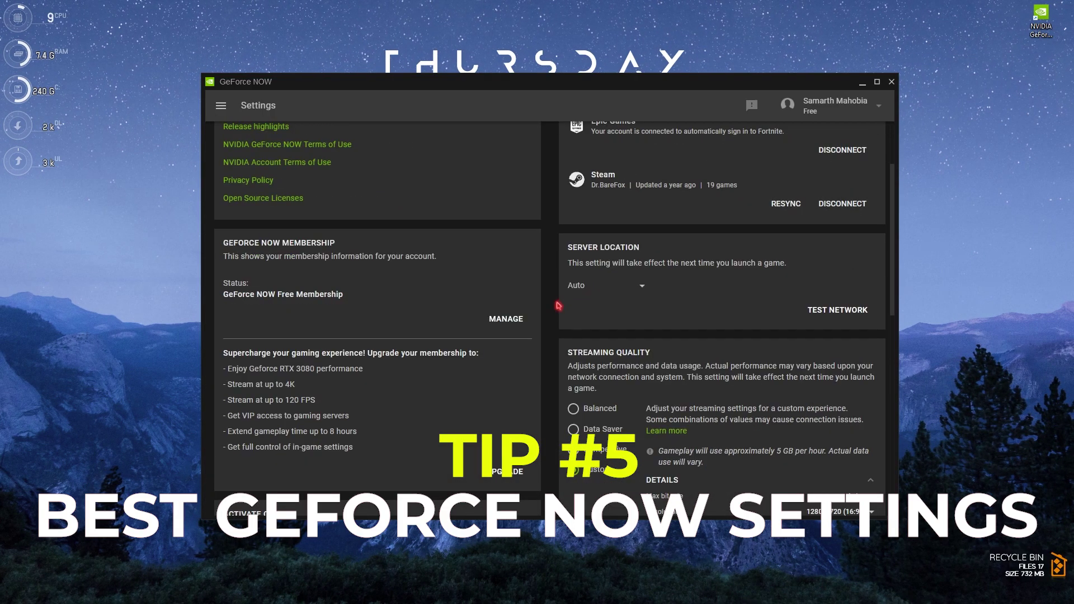
scroll(554, 306, "up", 3)
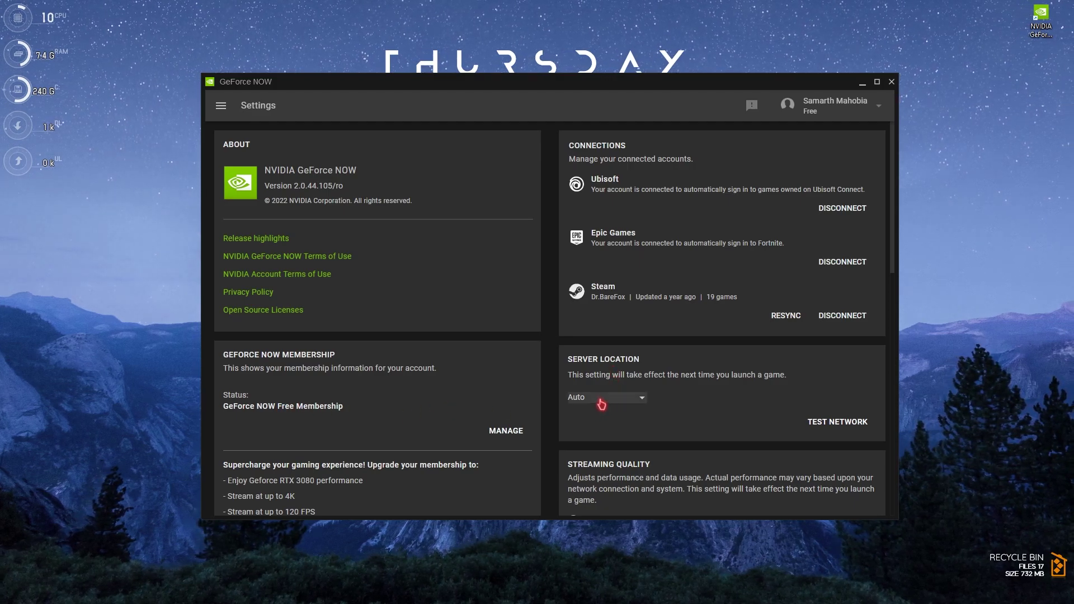
- Set VSync to Adaptive in the details of the Custom streaming quality profile
scroll(601, 404, "down", 3)
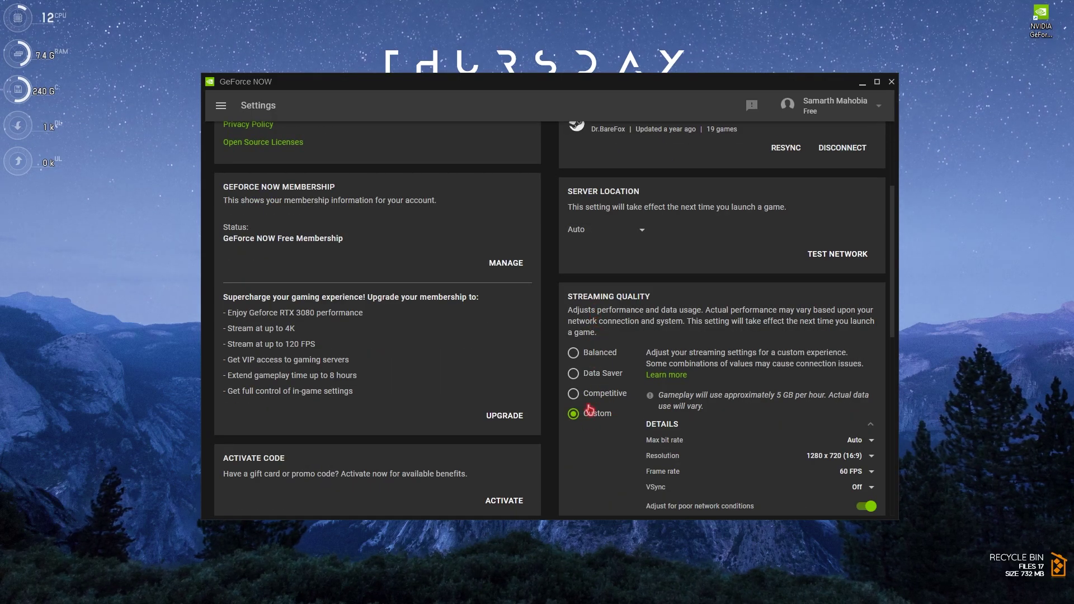
scroll(581, 423, "down", 2)
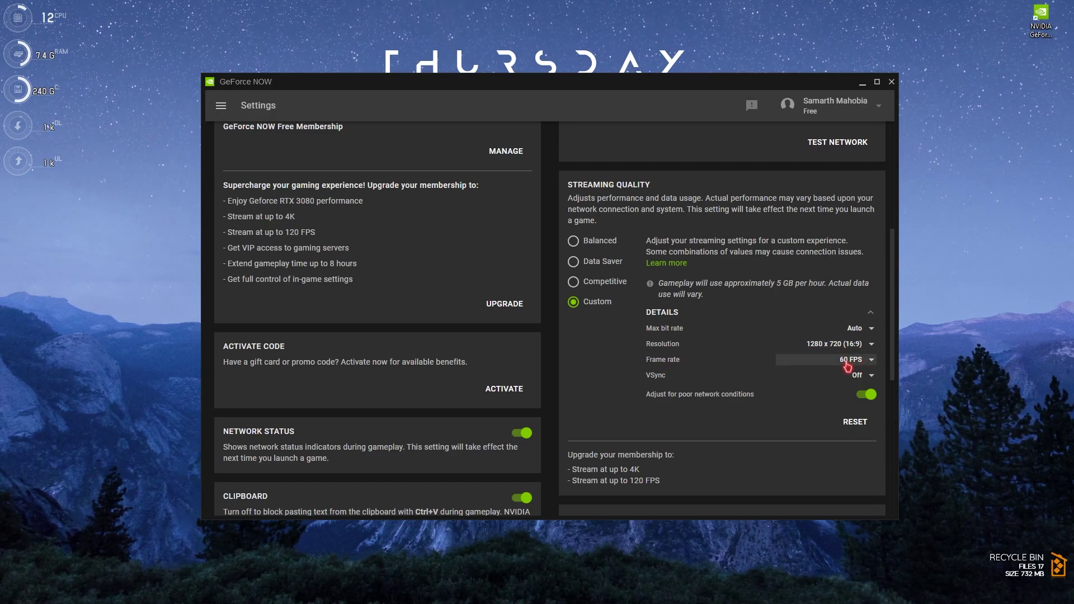
left_click(852, 378)
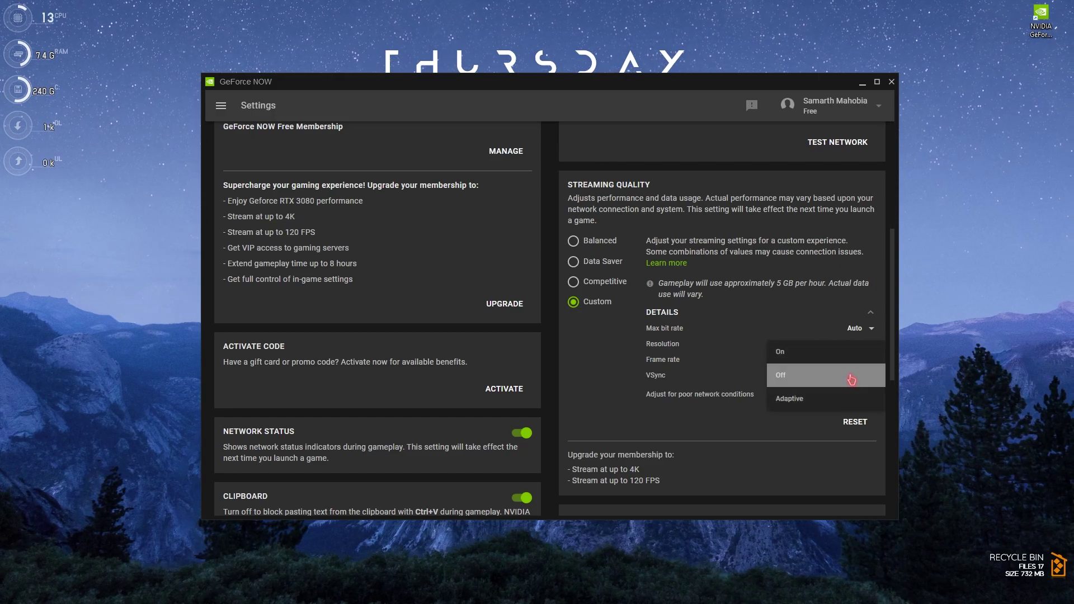
left_click(784, 398)
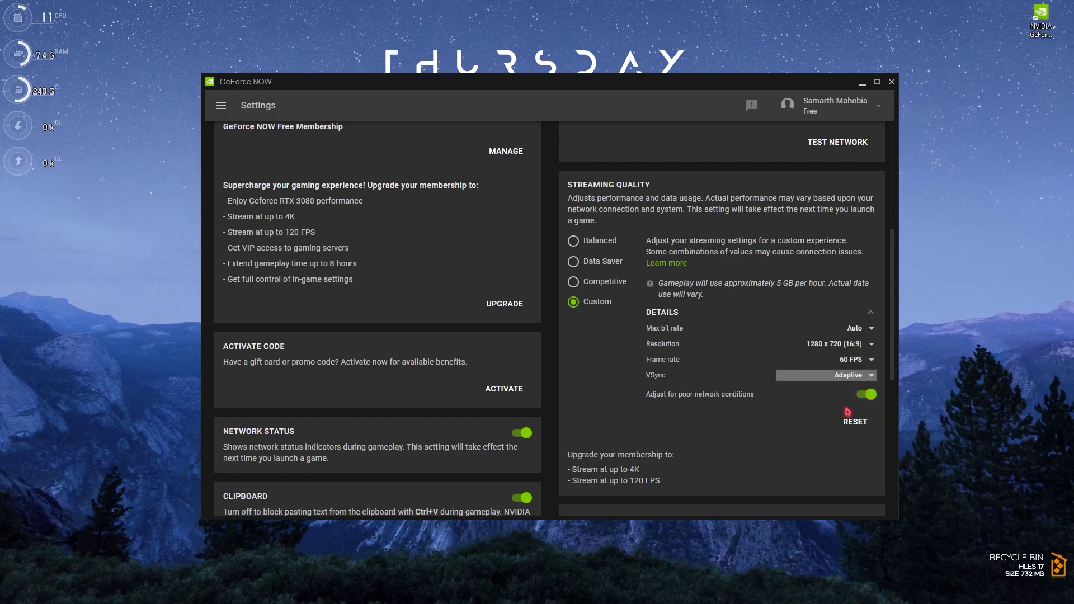
- Review the Network Status, Clipboard, Direct Mouse Input, Resolution Upscaling and Discord Rich Presence settings
scroll(874, 412, "down", 2)
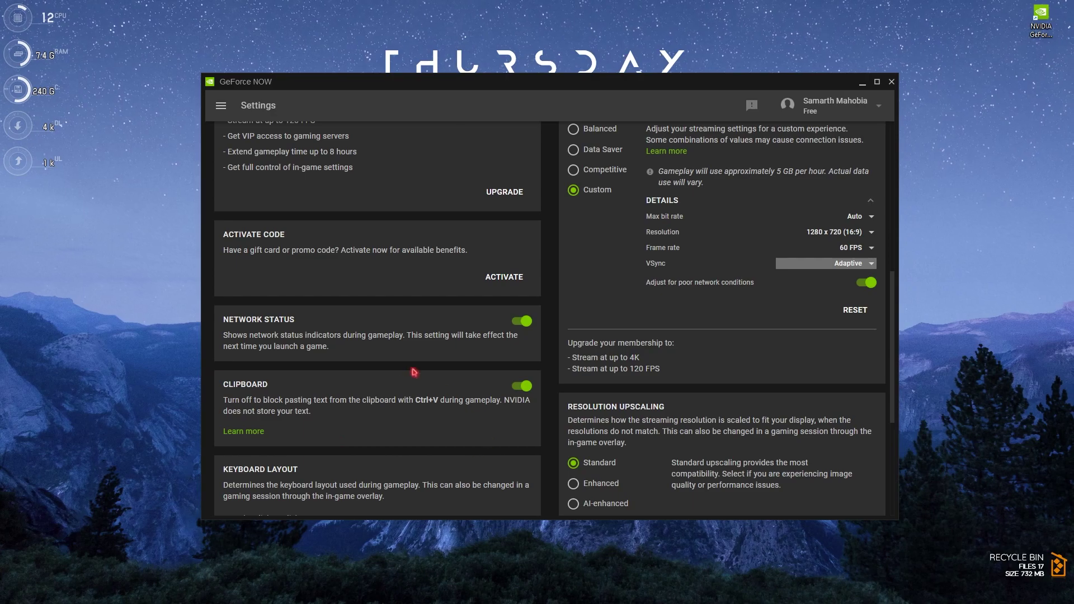
scroll(425, 369, "down", 2)
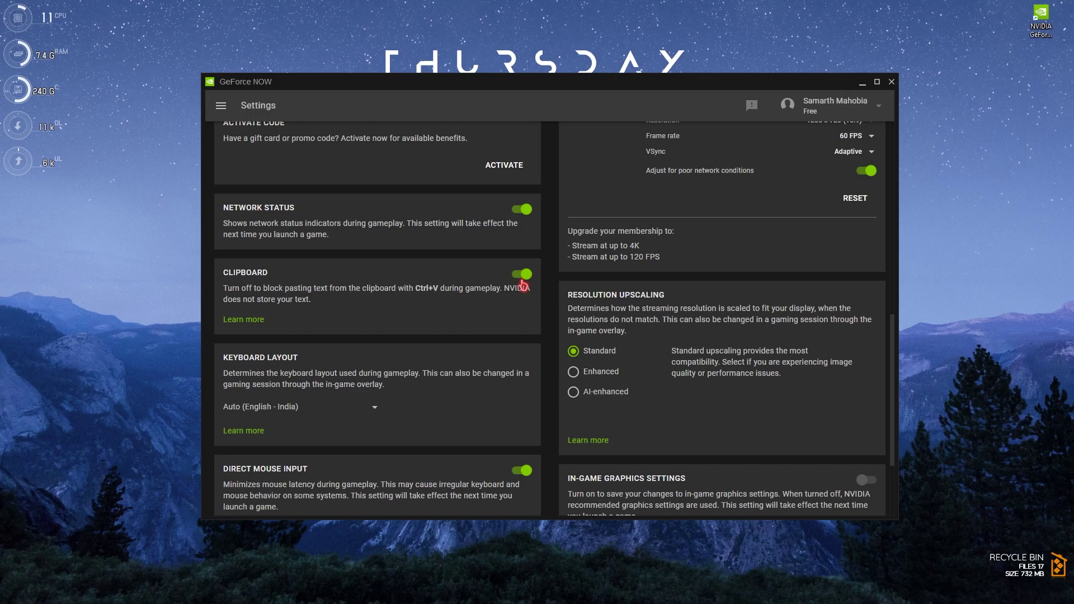
scroll(522, 286, "down", 2)
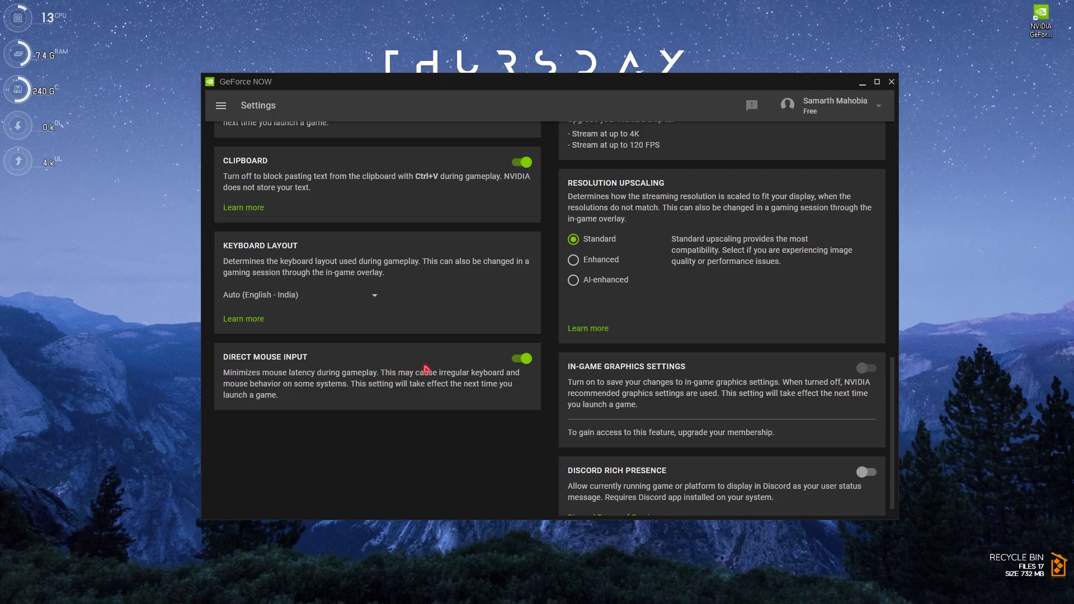
scroll(610, 412, "down", 1)
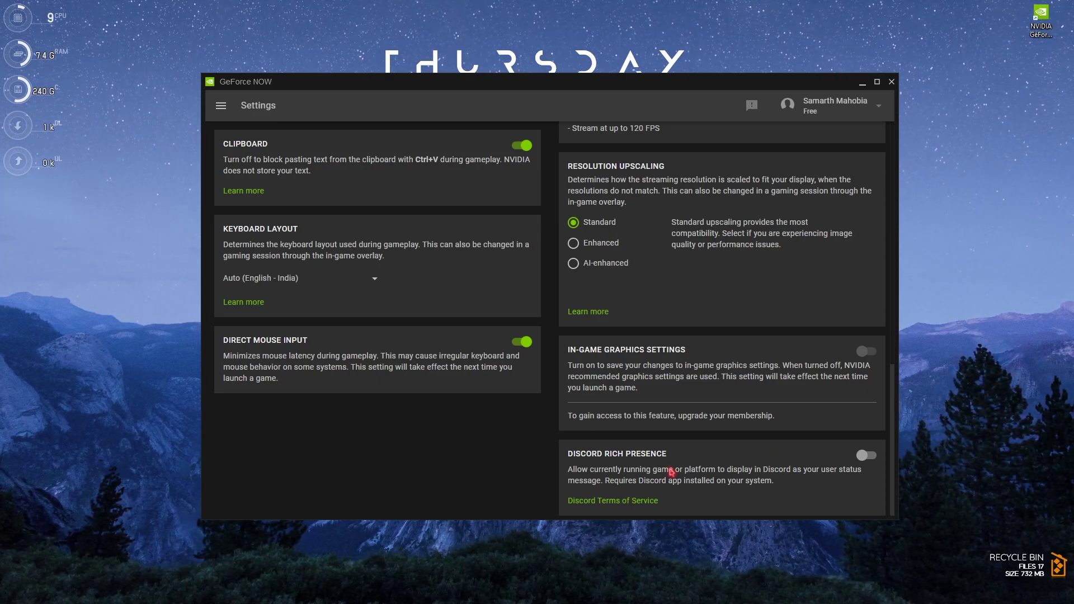
- Return to the Games page and launch Fortnite from My Library
left_click(222, 105)
left_click(239, 160)
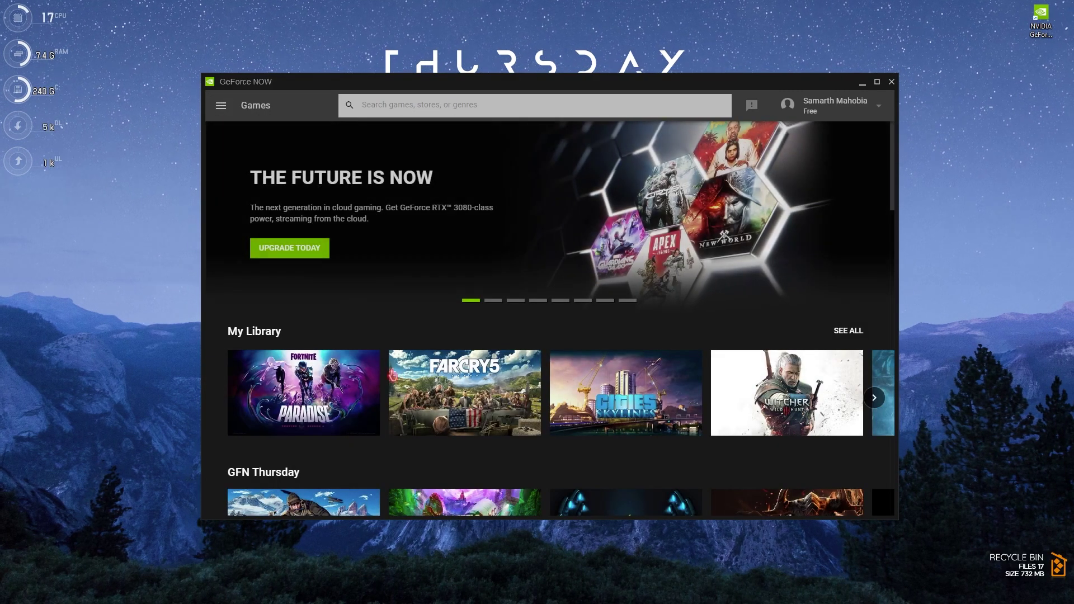
mouse_move(297, 393)
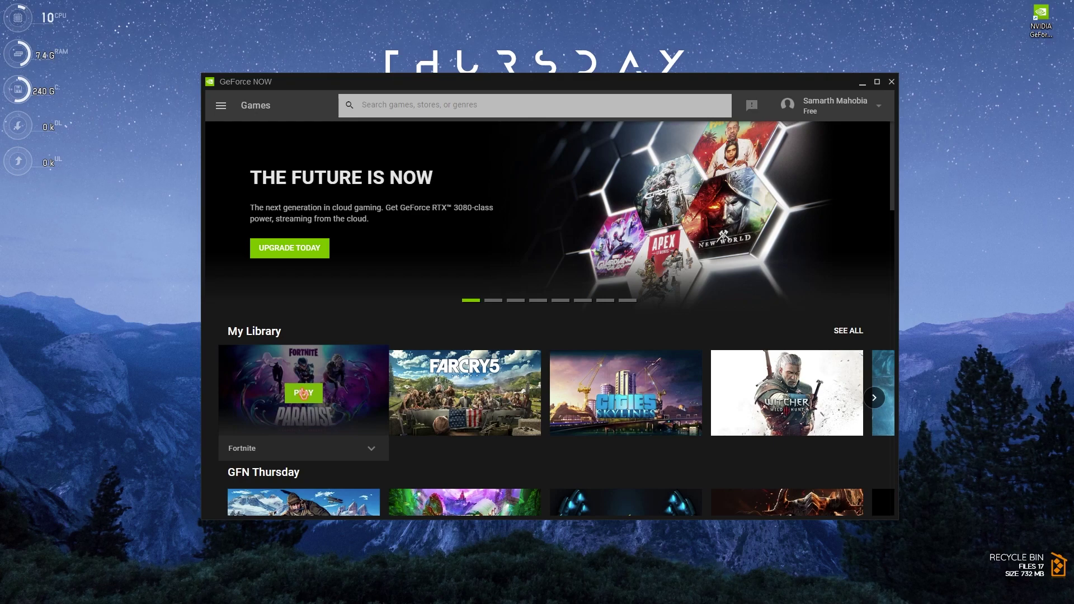
left_click(303, 393)
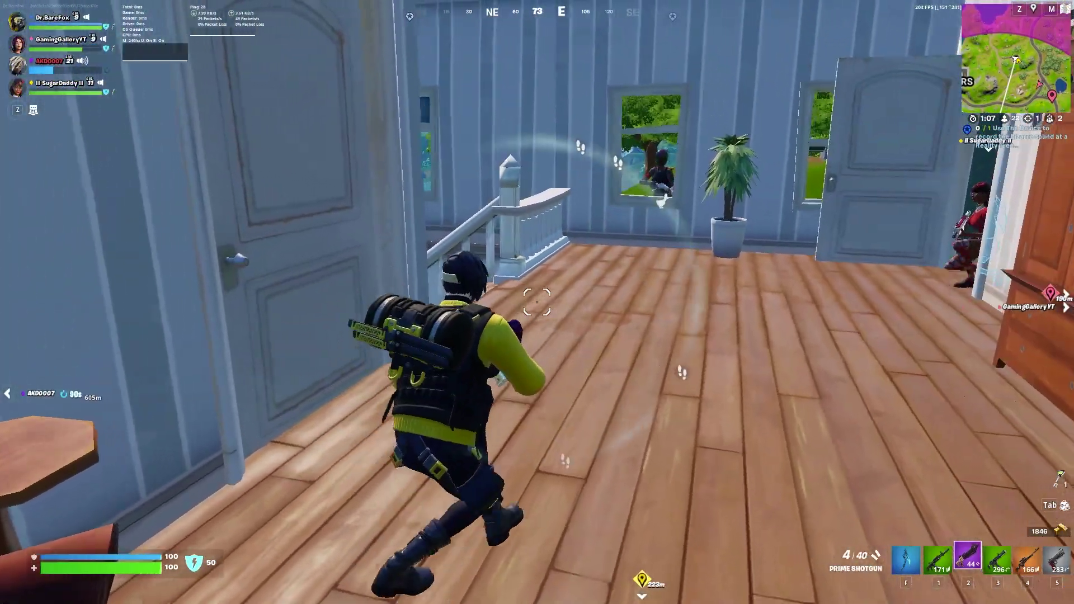
key("3")
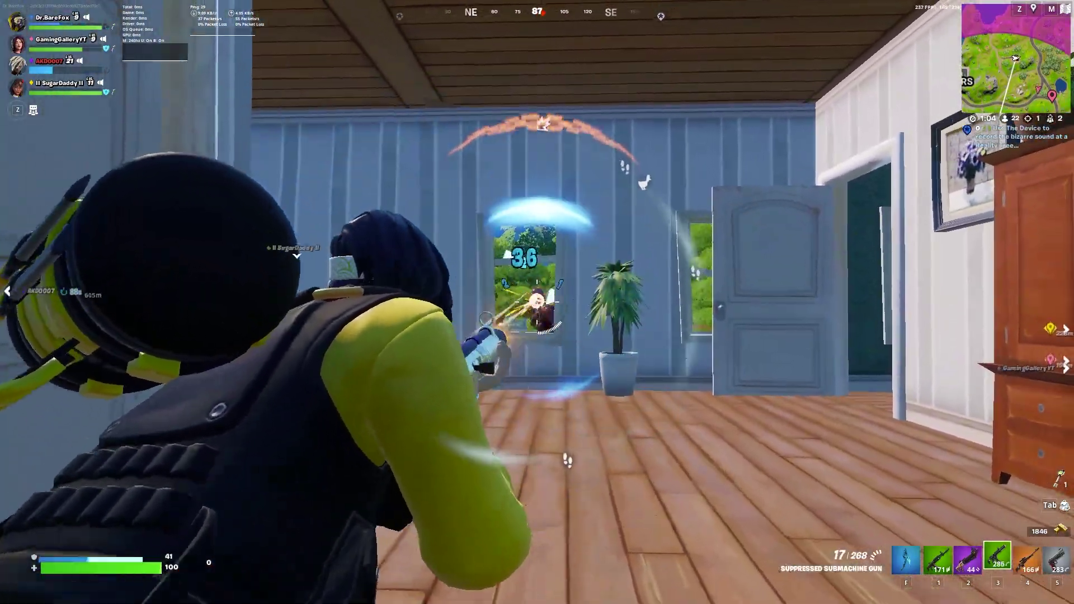
left_click(537, 302)
key("w")
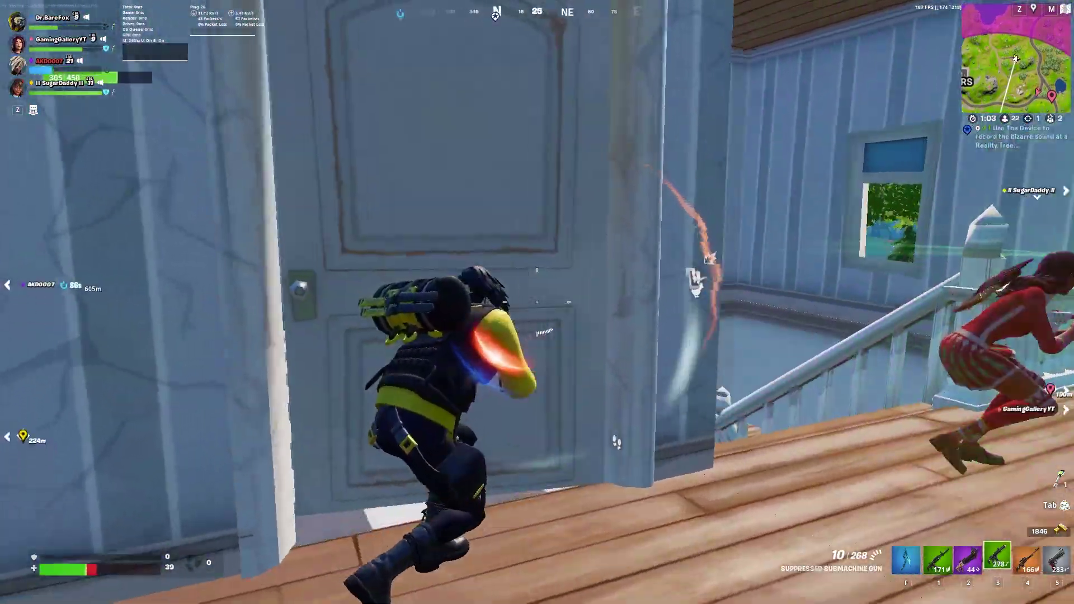
key("4")
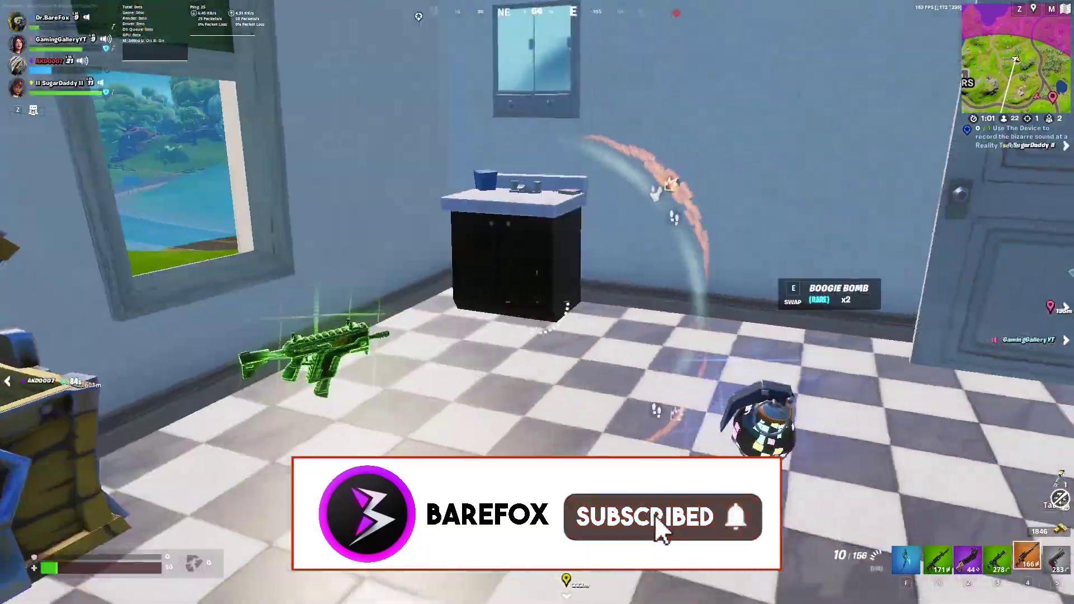
key("3")
key("w")
left_click(537, 302)
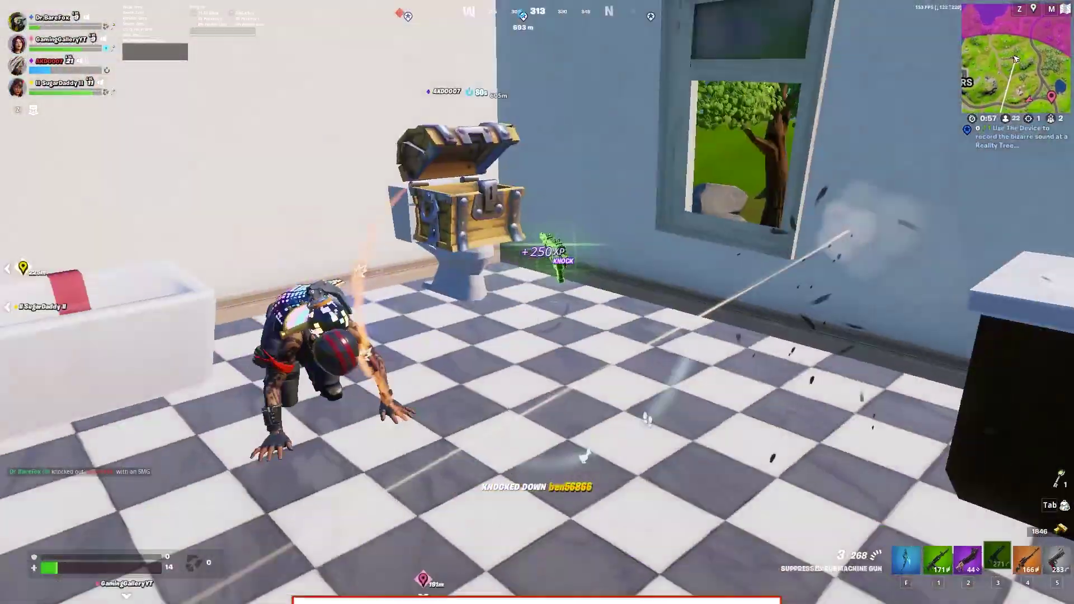
key("r")
key("w")
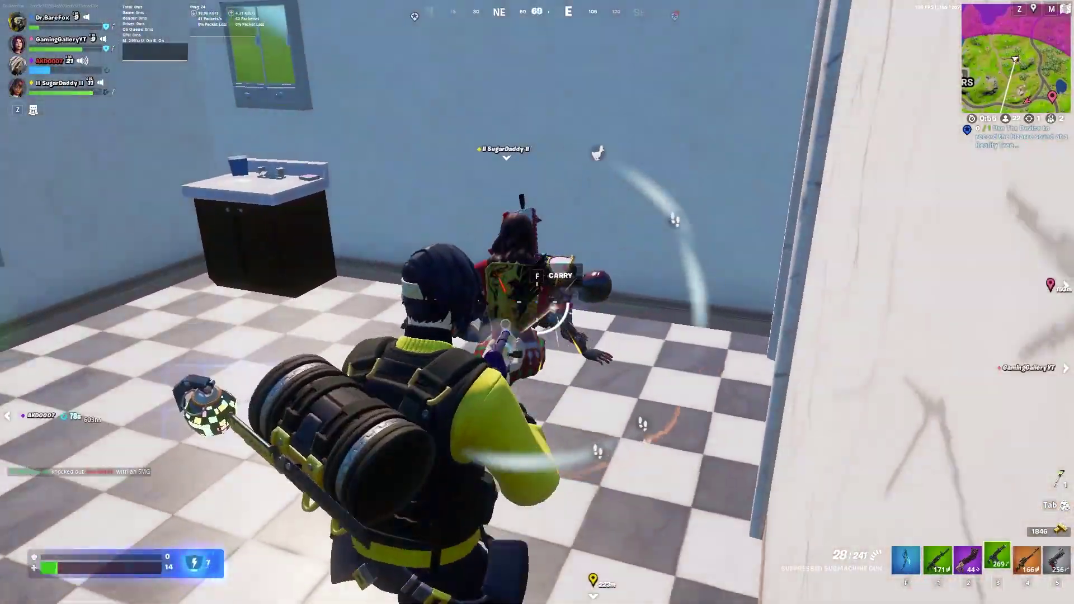
key("w")
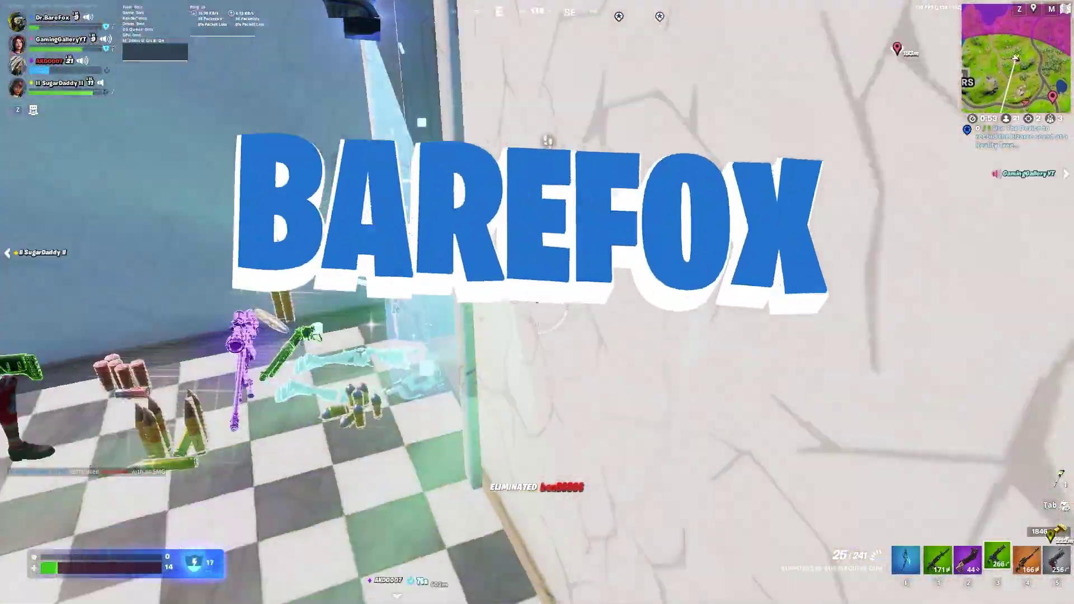